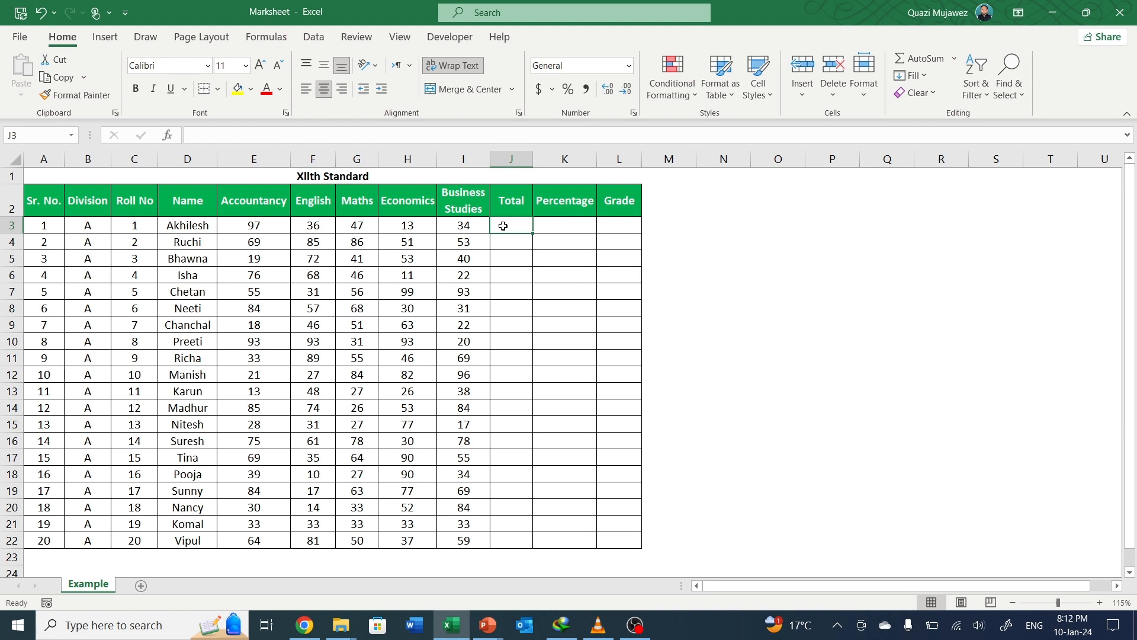
- Sum the five subject marks of rows 3, 4 and 5 one row at a time into the Total column with AutoSum
drag(263, 225, 505, 228)
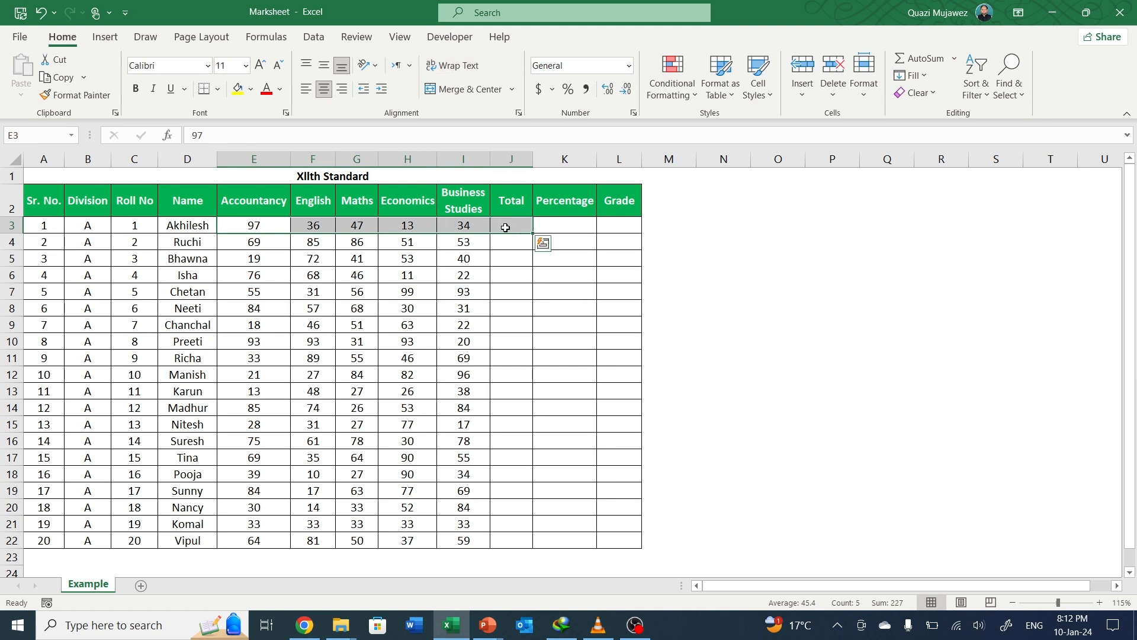
click(922, 58)
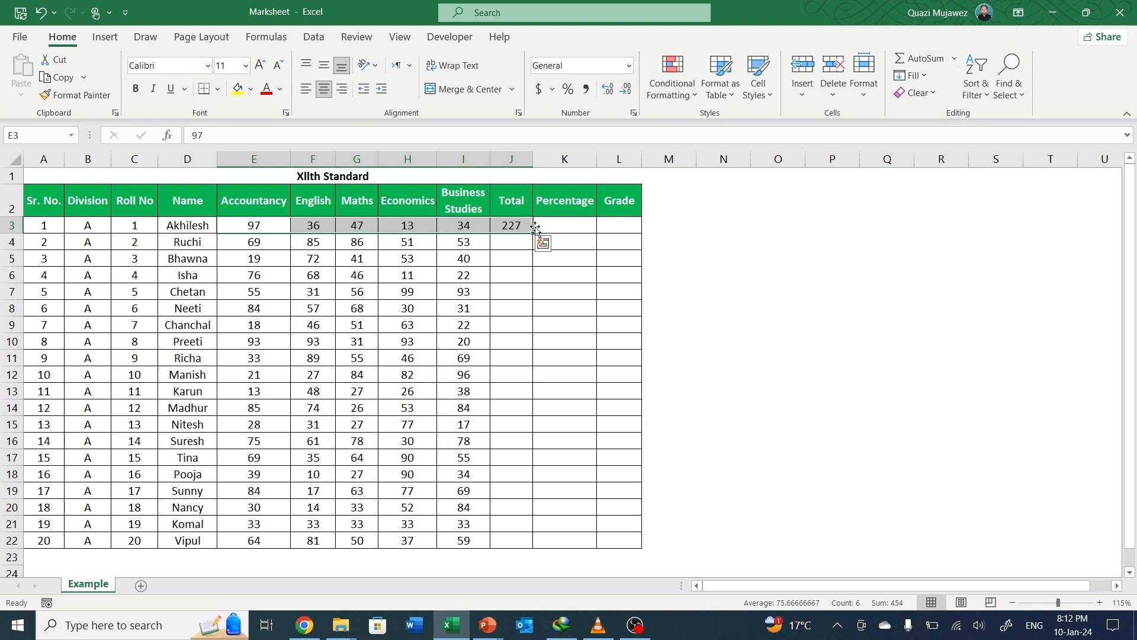
click(514, 225)
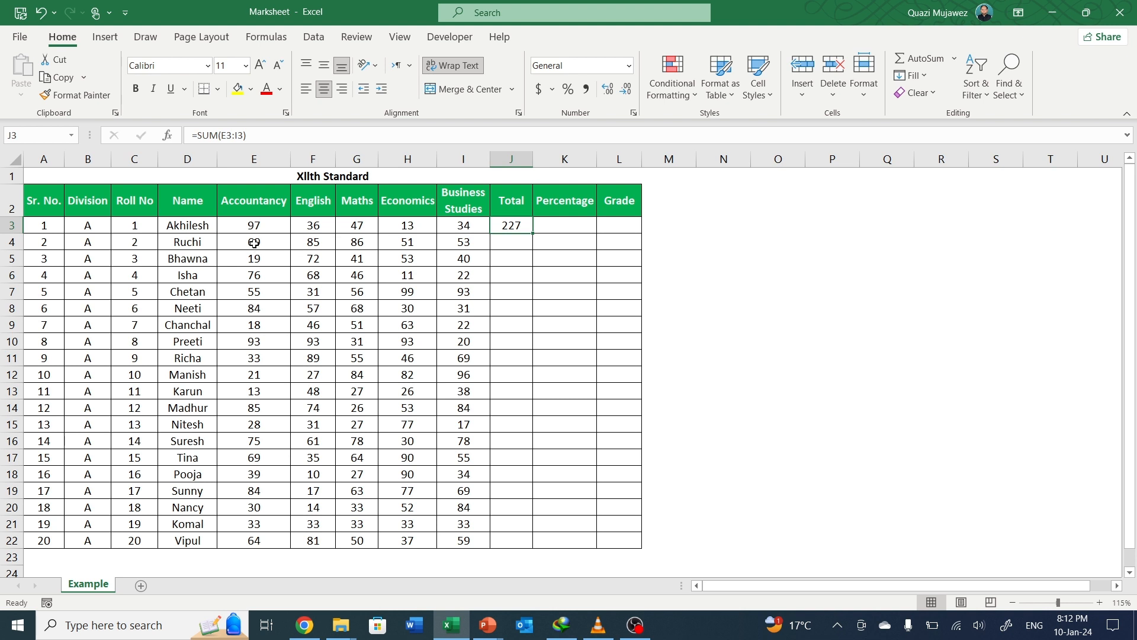
drag(254, 243, 499, 242)
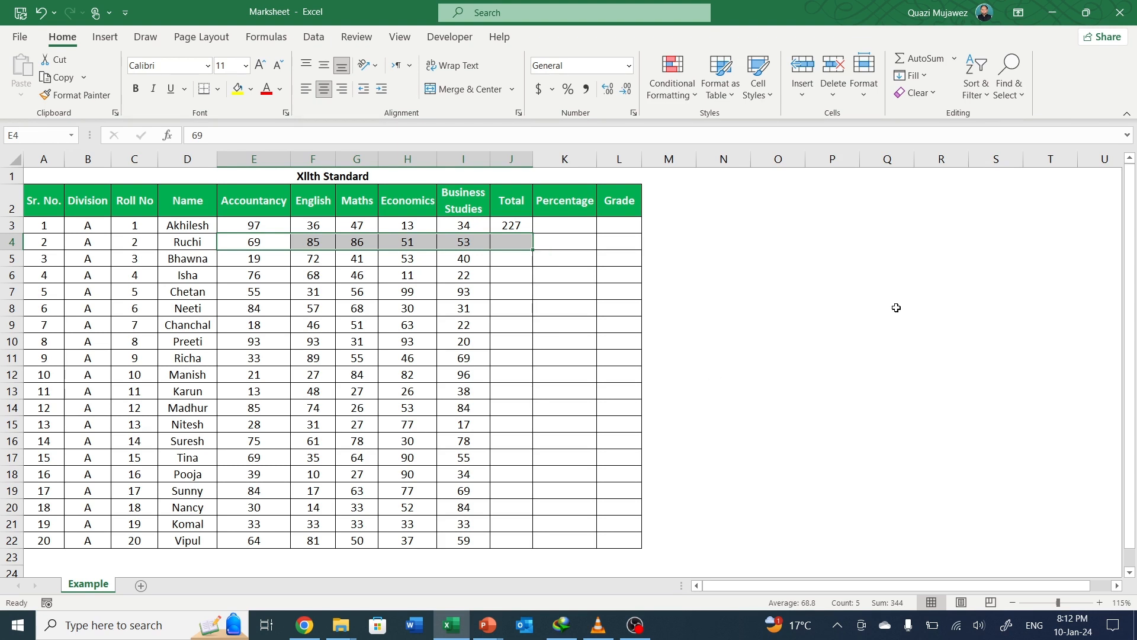
click(922, 61)
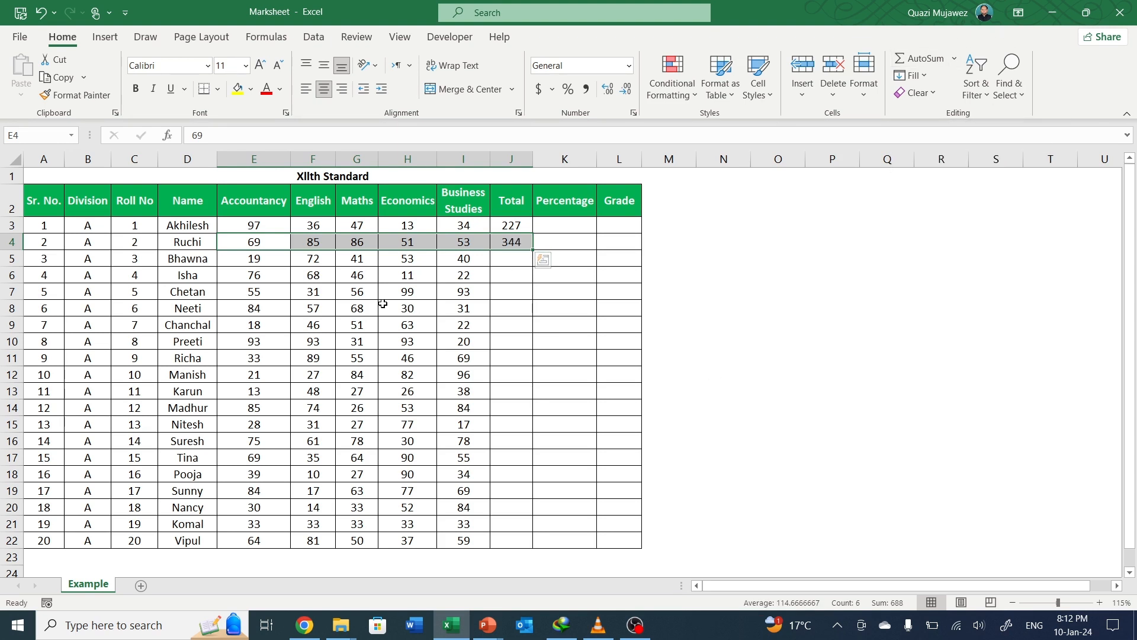
drag(275, 260, 518, 259)
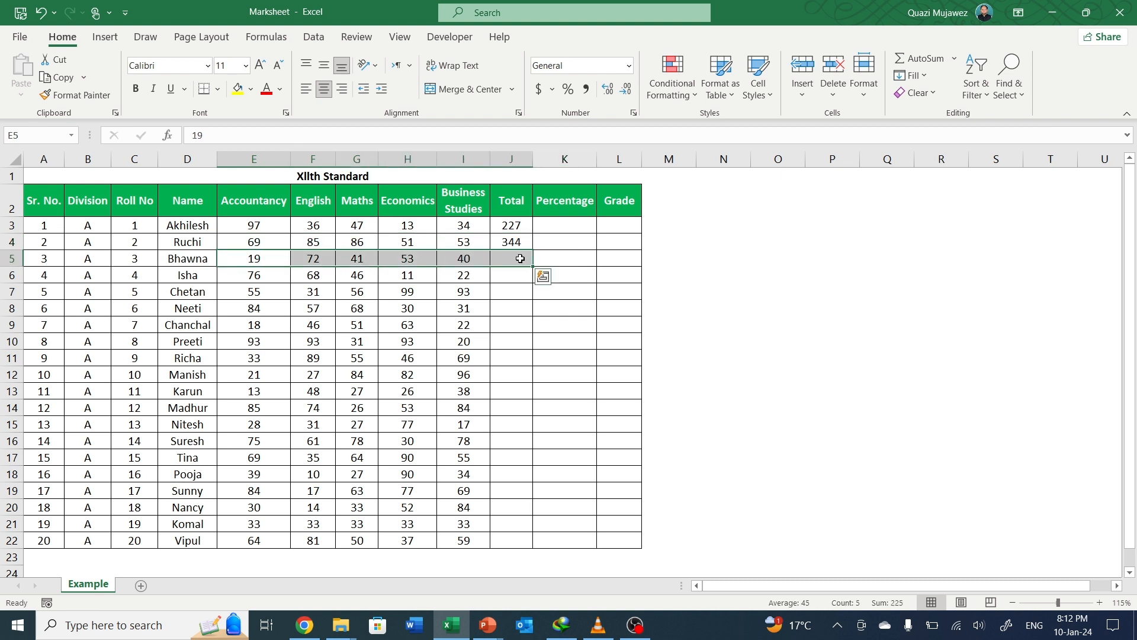
click(922, 61)
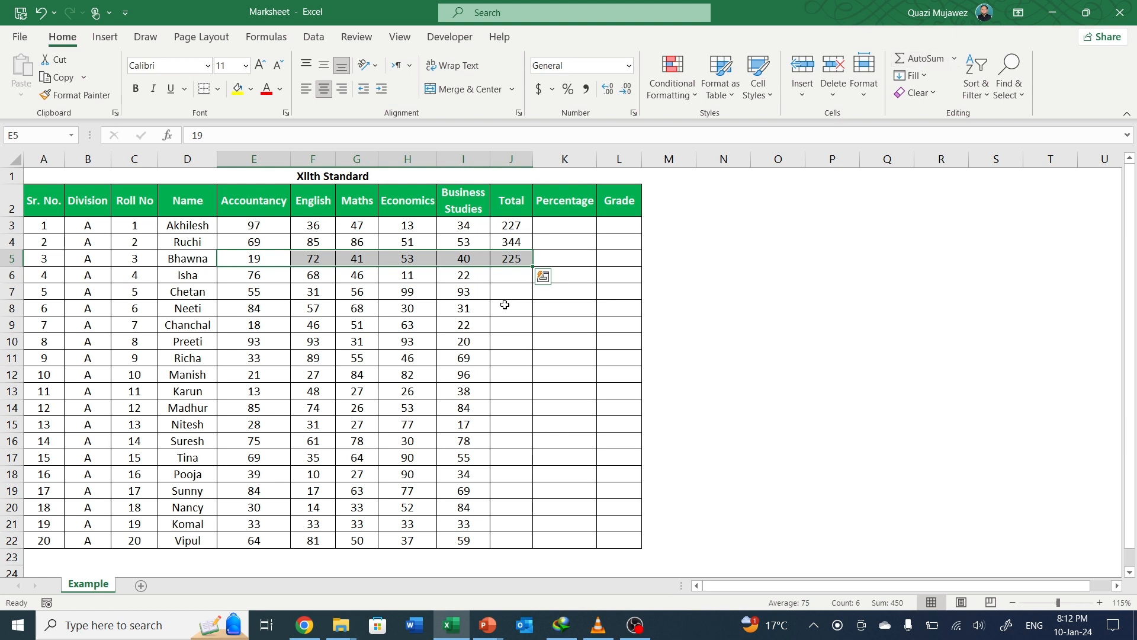
click(503, 278)
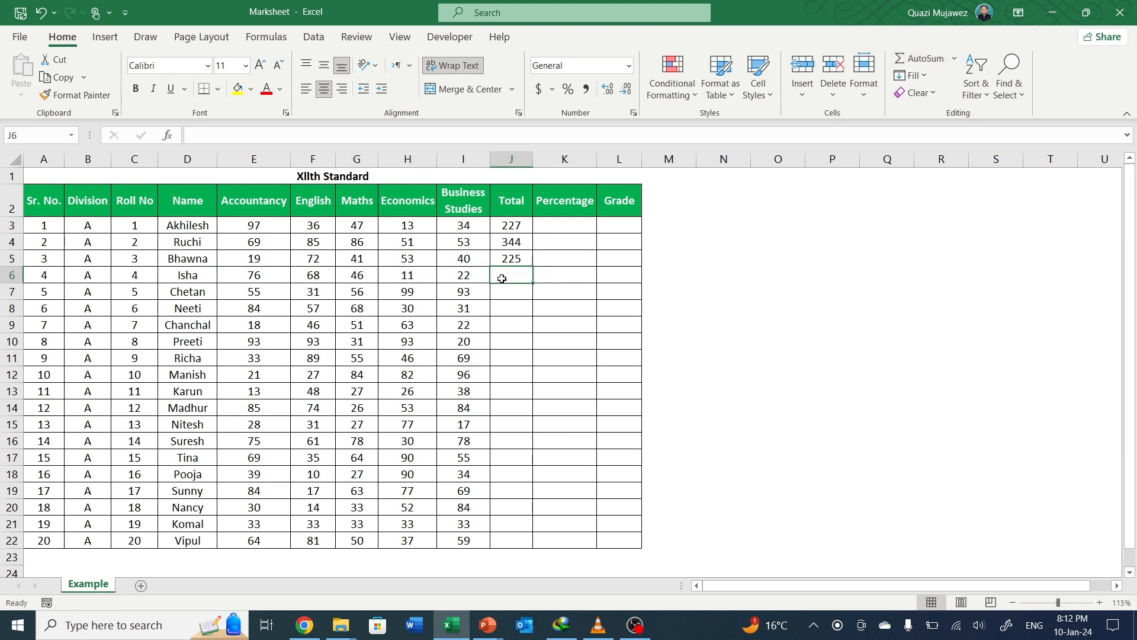
- Clear the totals in J3:J5 and AutoSum the marks of all students in rows 3 to 22 into the Total column at once
drag(511, 225, 509, 256)
key(Delete)
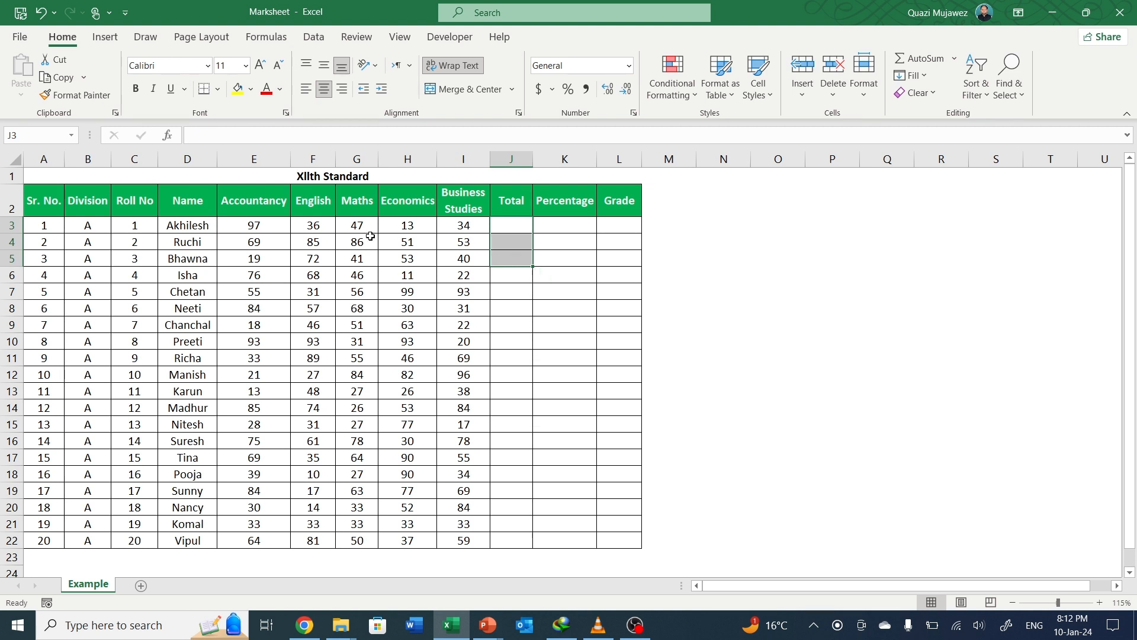
click(269, 225)
drag(268, 226, 507, 539)
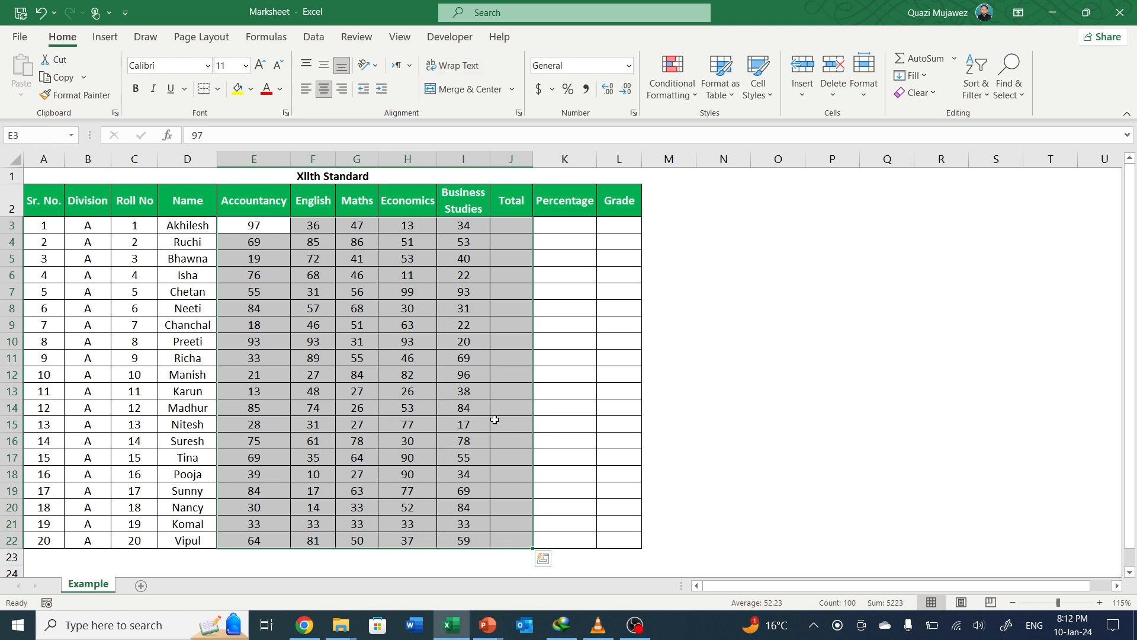
click(920, 59)
click(516, 308)
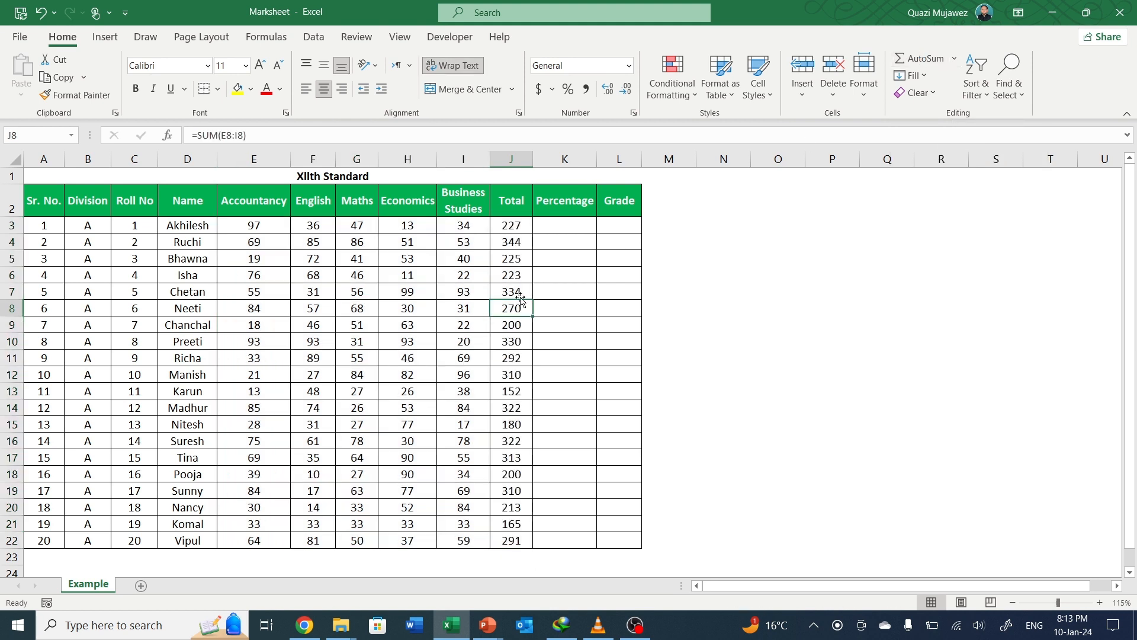
drag(251, 225, 498, 549)
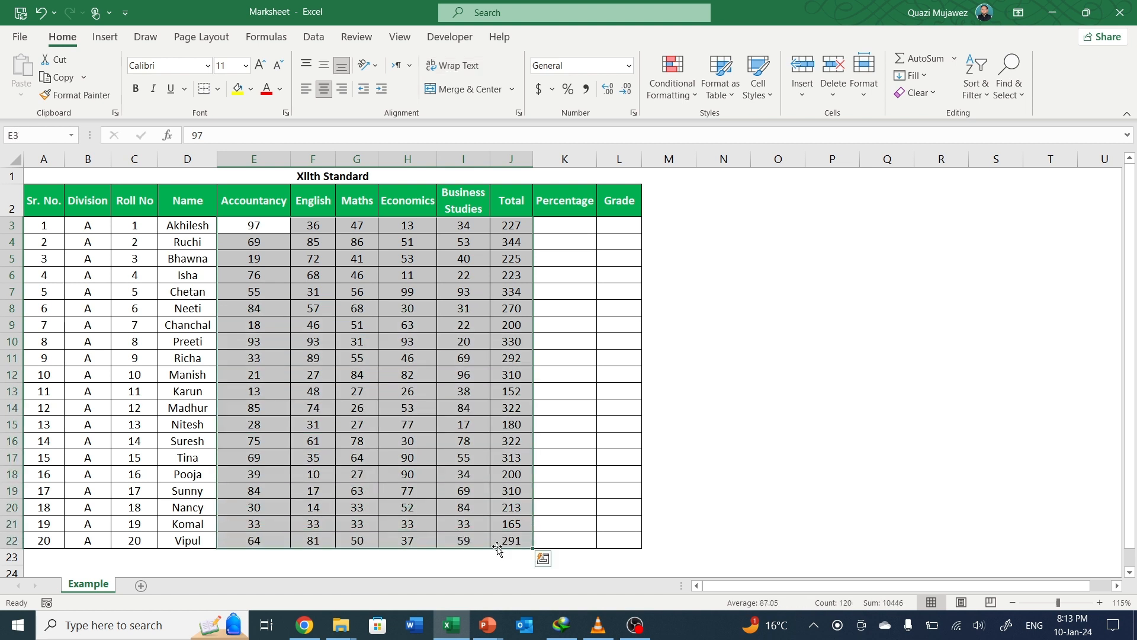
click(504, 512)
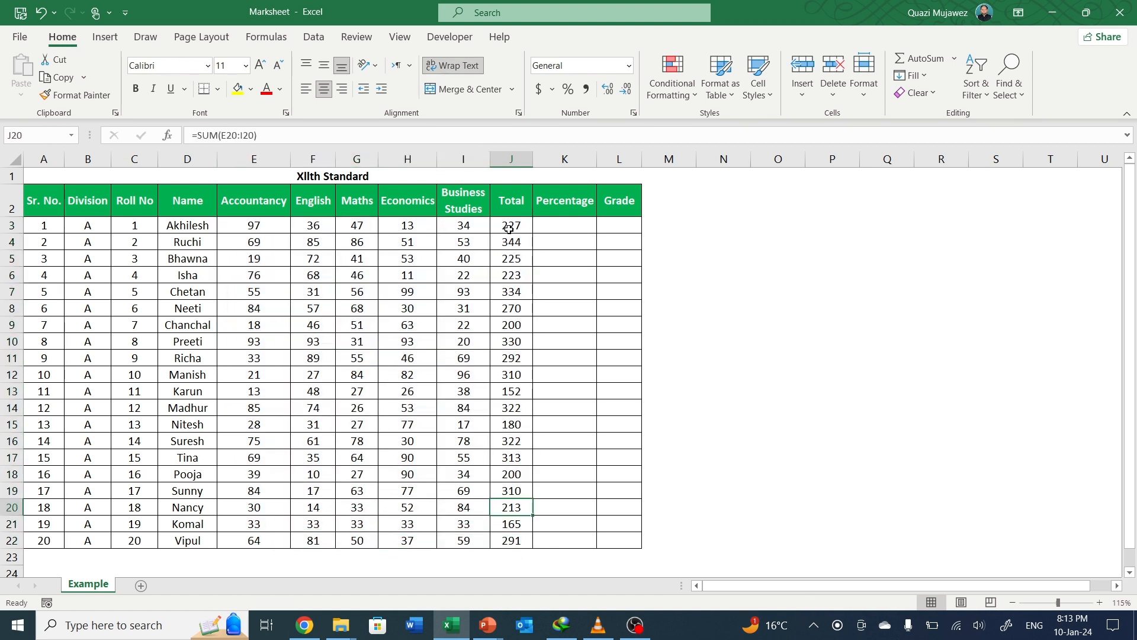
- Clear the totals in J4:J22 and auto-fill the sum formula from J3 down the Total column to row 22
drag(512, 241, 536, 550)
key(Delete)
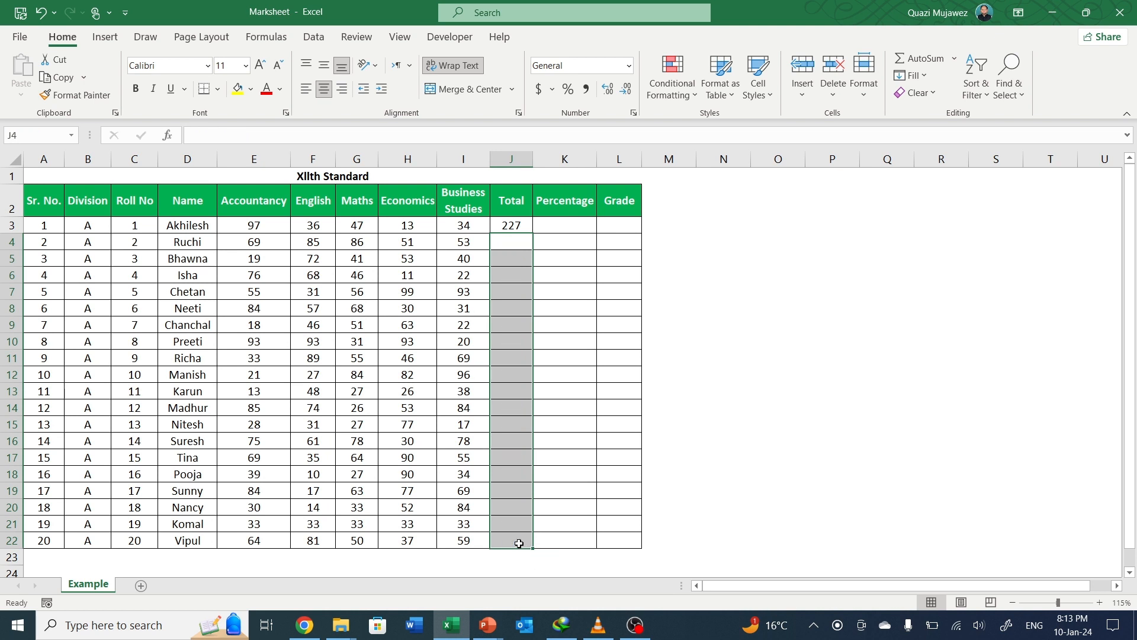
click(511, 225)
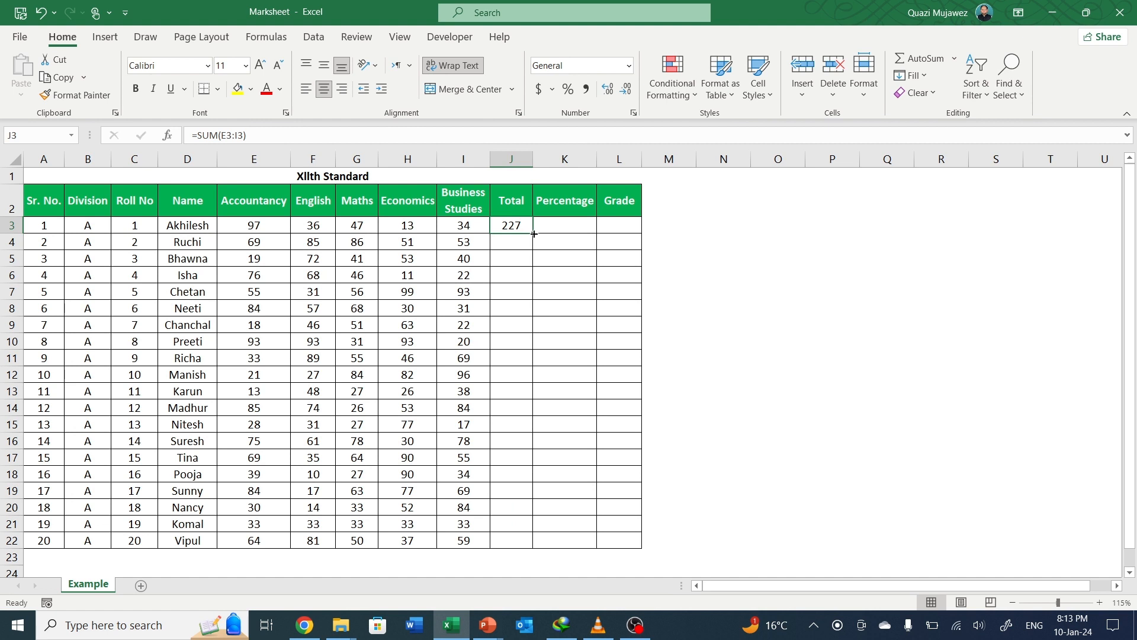
double_click(534, 234)
click(510, 241)
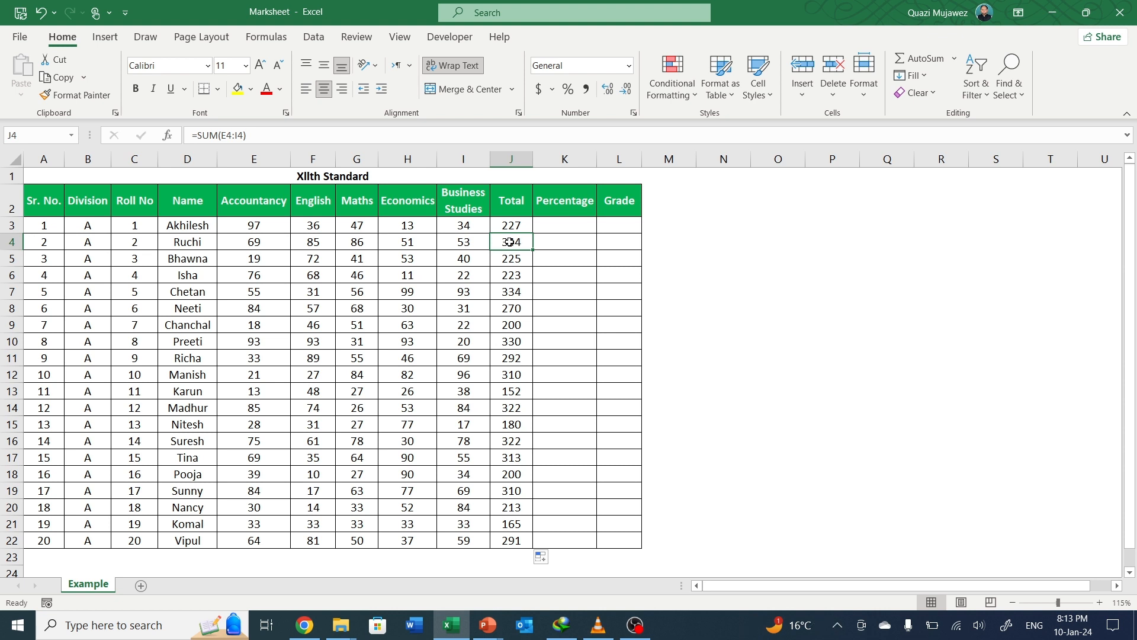
- Empty J4:J22 again and extend the J3 sum formula by hand over the Total cells through J22
drag(510, 241, 513, 540)
key(Delete)
click(516, 244)
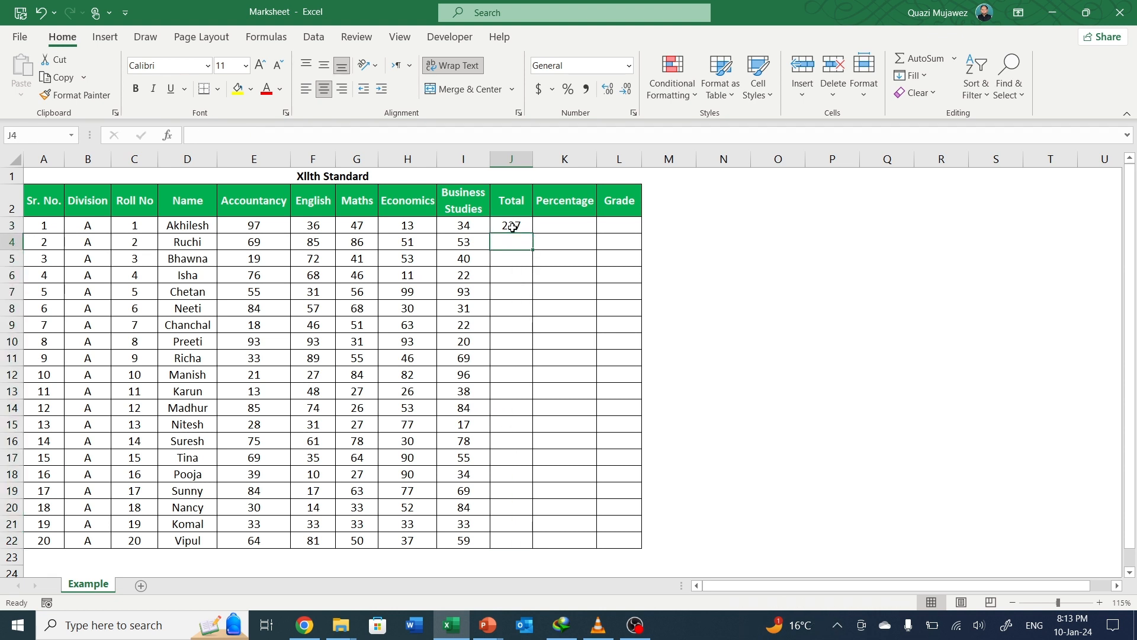
click(512, 226)
drag(533, 234, 539, 548)
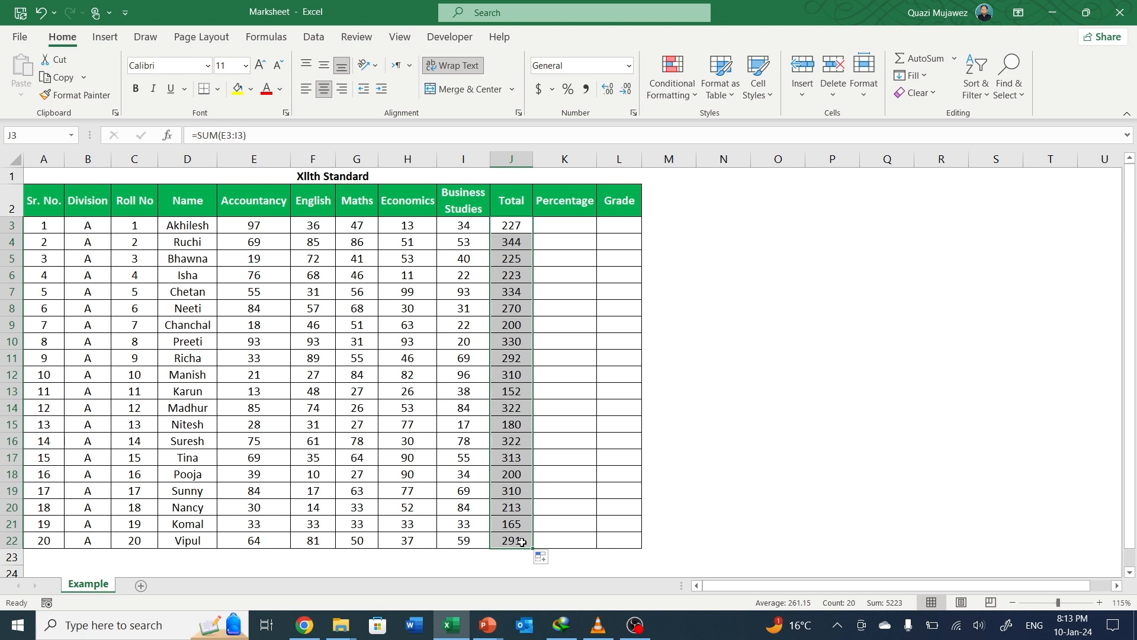
click(520, 541)
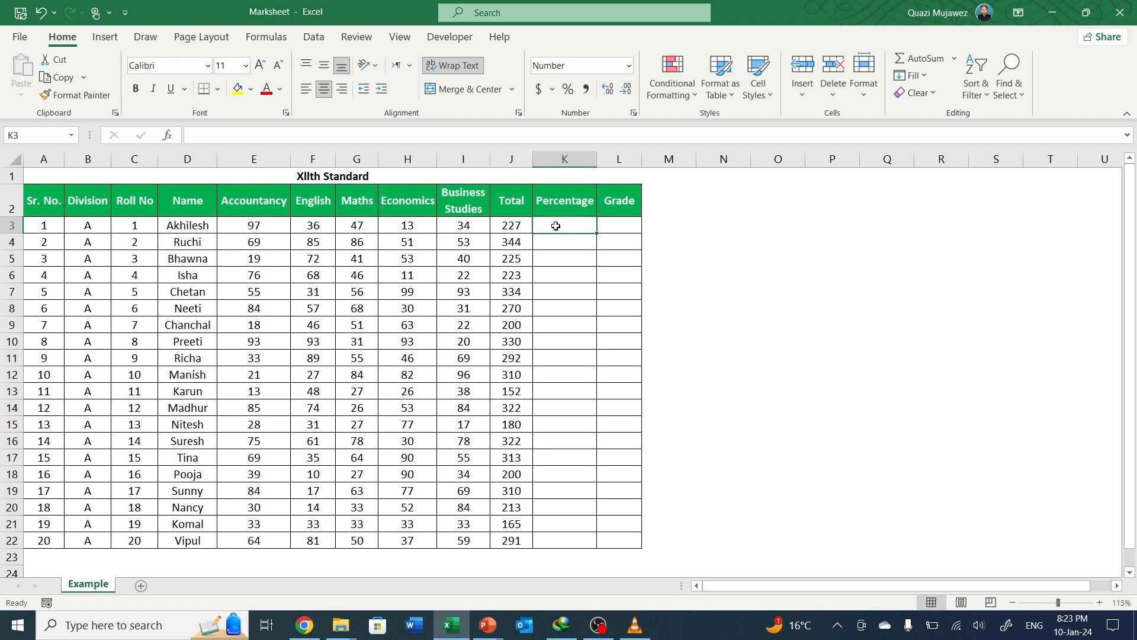
- Enter the formula =J3/500*100 in K3 and fill it down the Percentage column to K22
text(=)
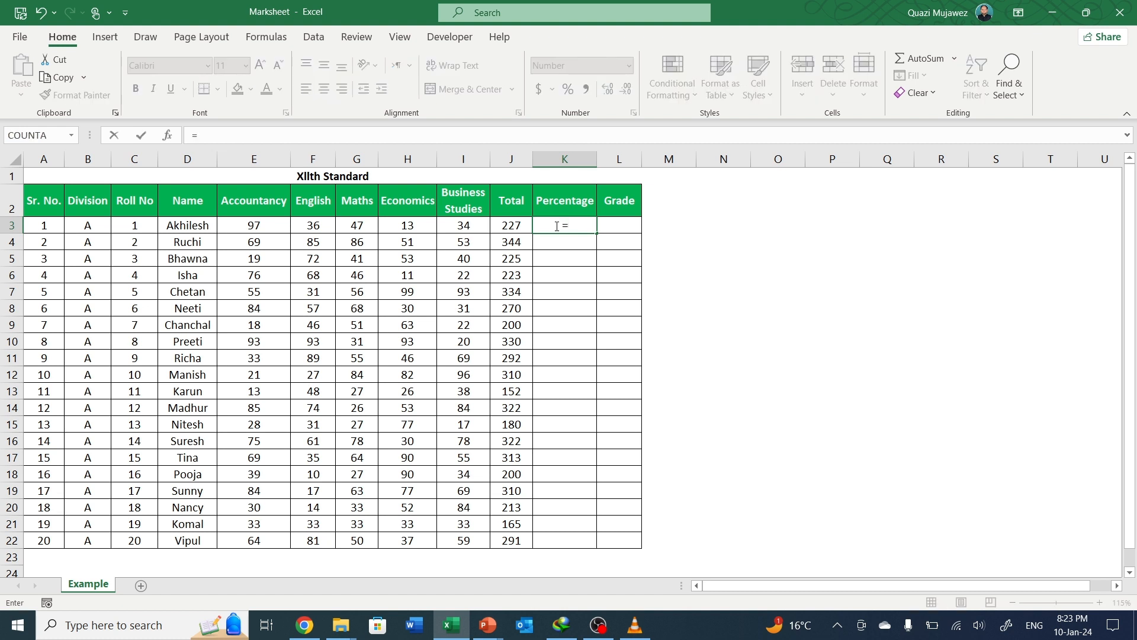
click(507, 226)
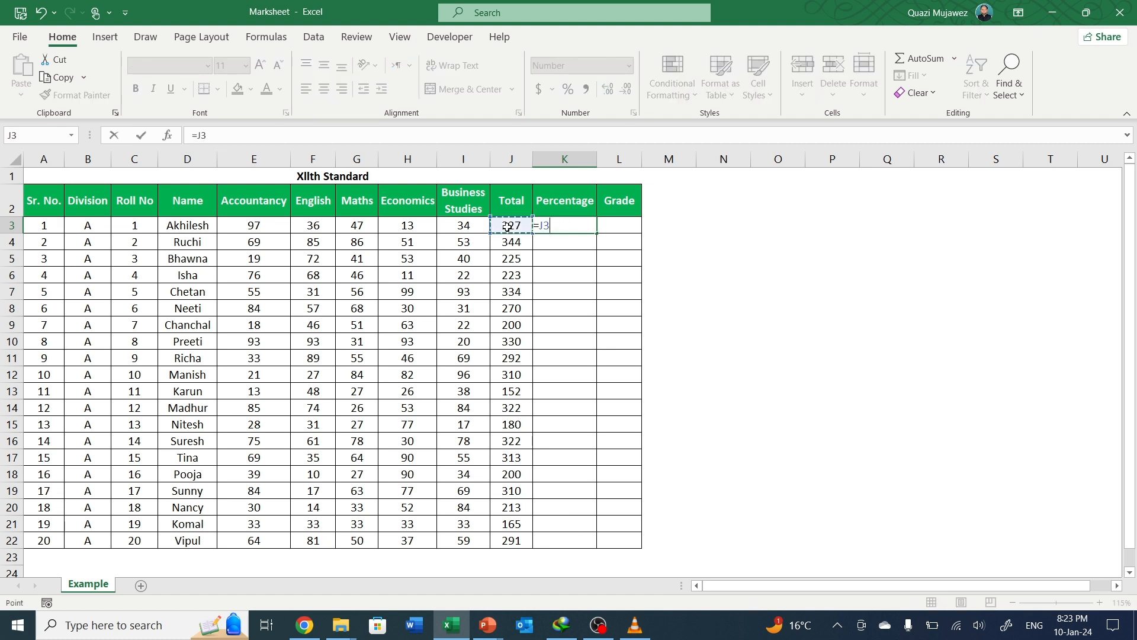
text(/500)
text(*10)
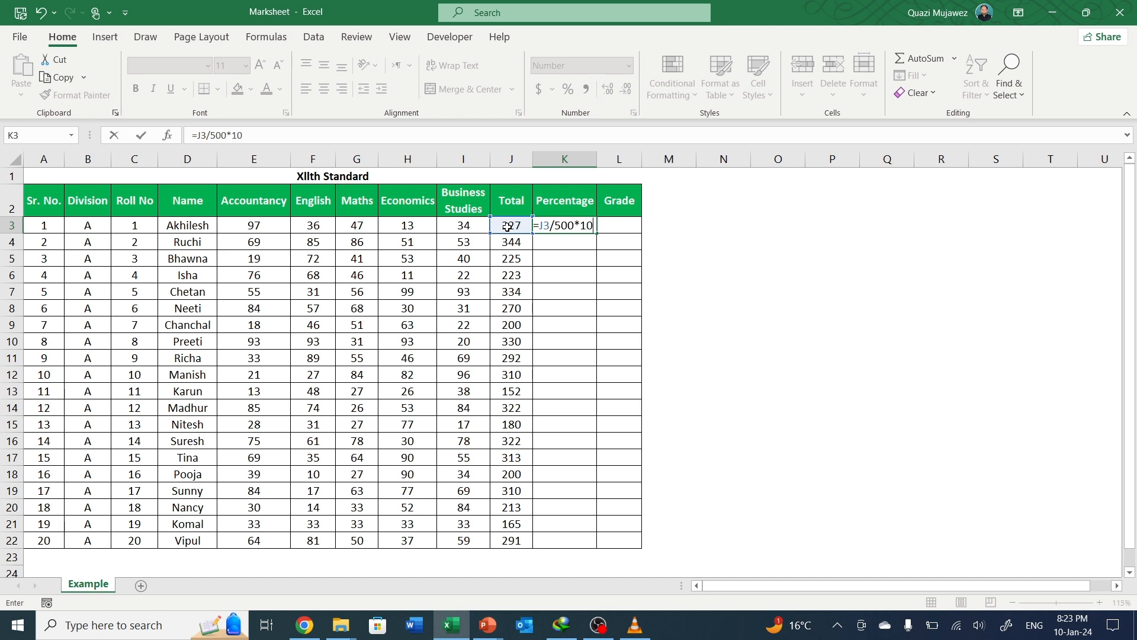
text(0)
key(Return)
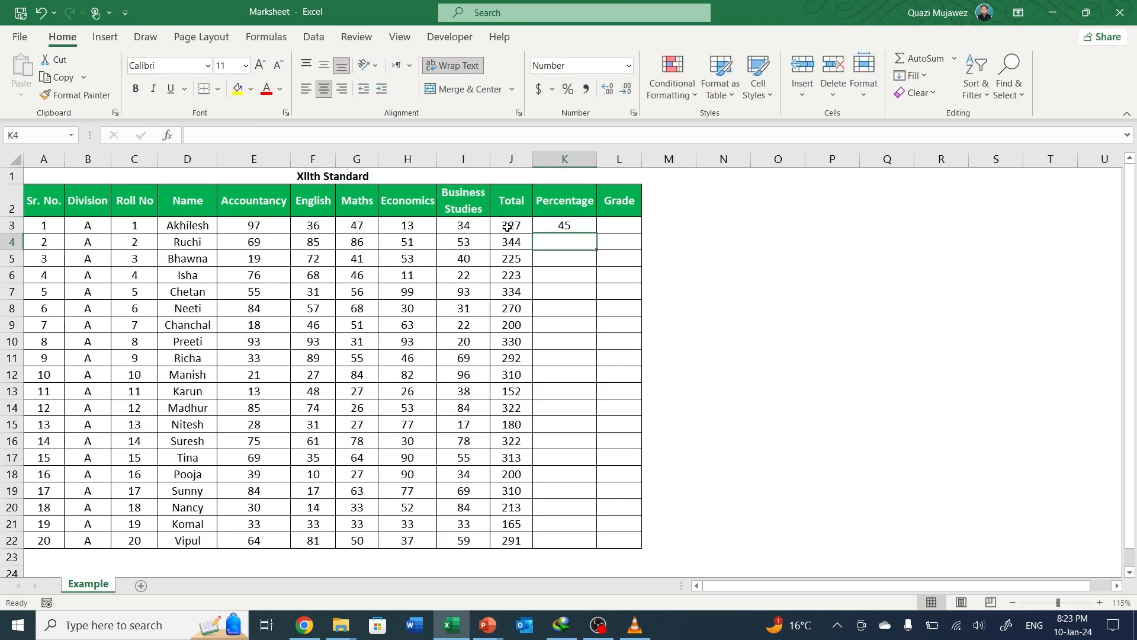
click(564, 226)
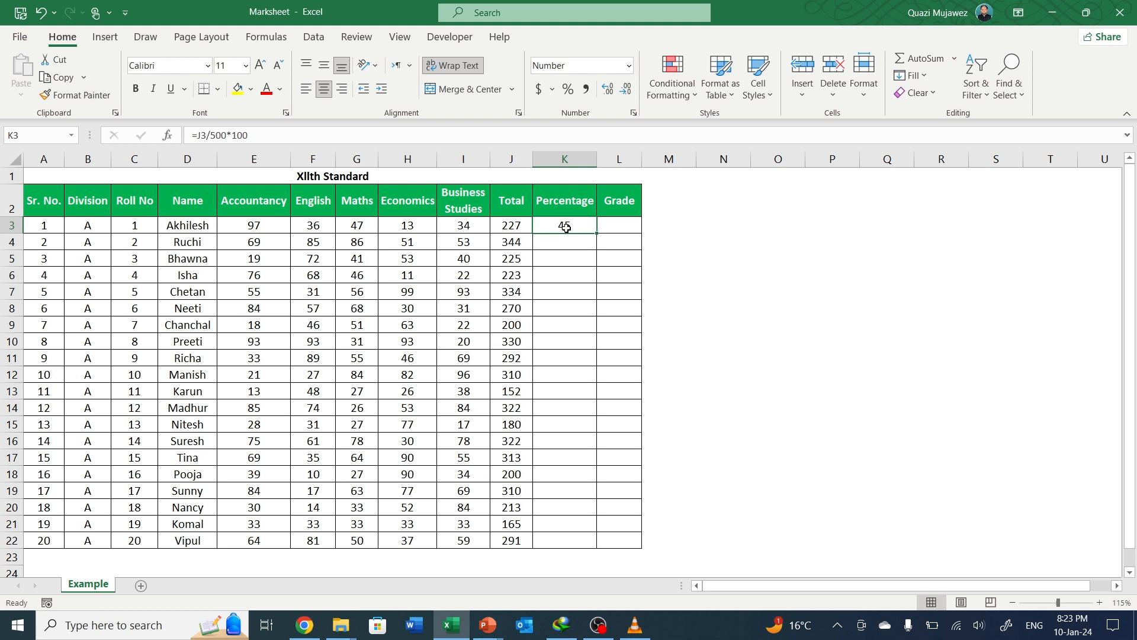
double_click(596, 233)
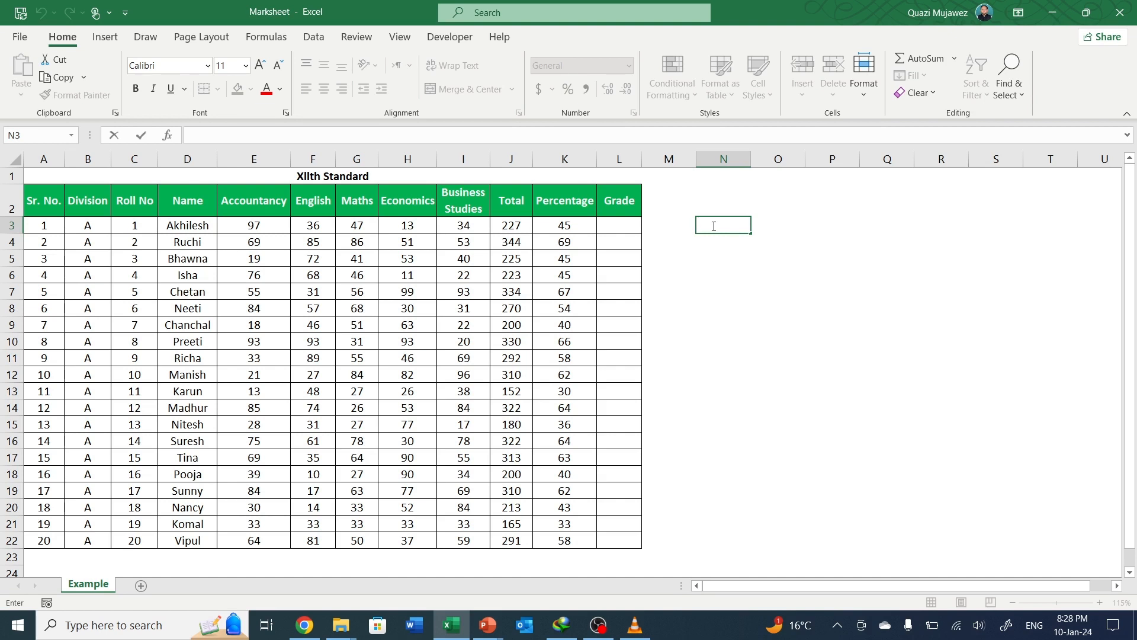
- Enter the comparison examples >80, <80 and >=80 in cells N3, N4 and N5 beside the table
text(>80)
key(Return)
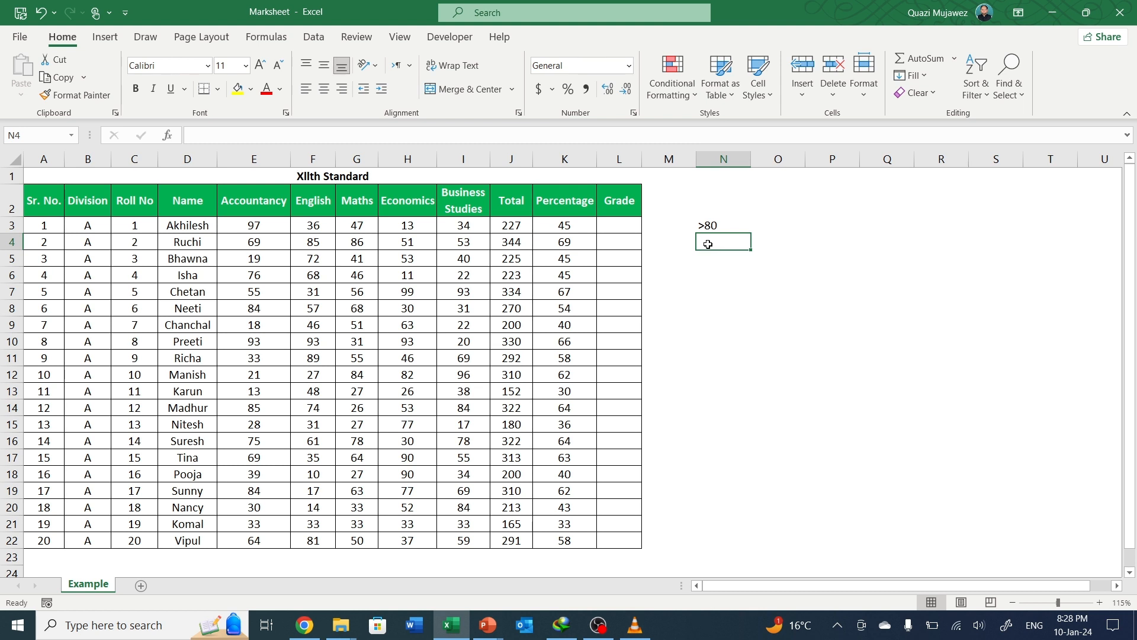
double_click(710, 243)
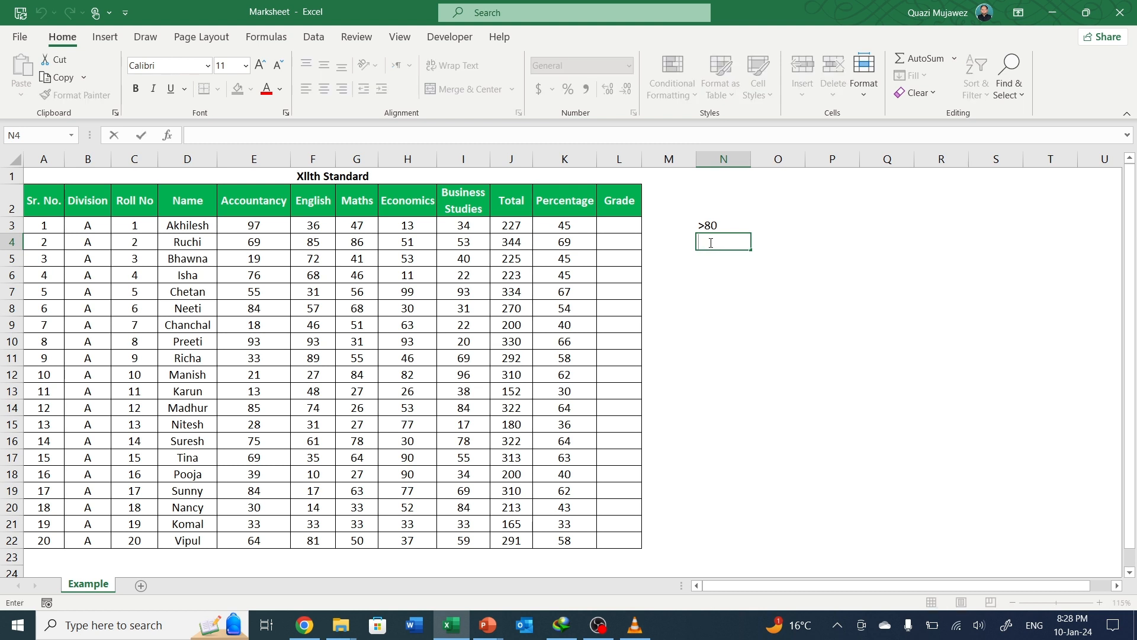
text(<80)
key(Return)
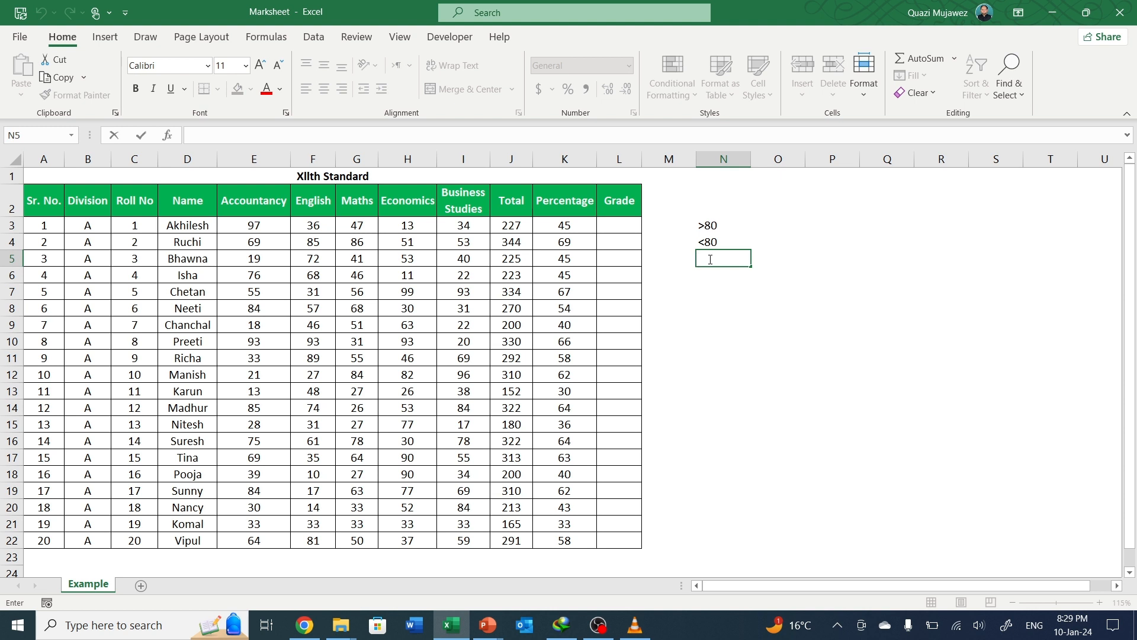
text(>=80)
click(723, 278)
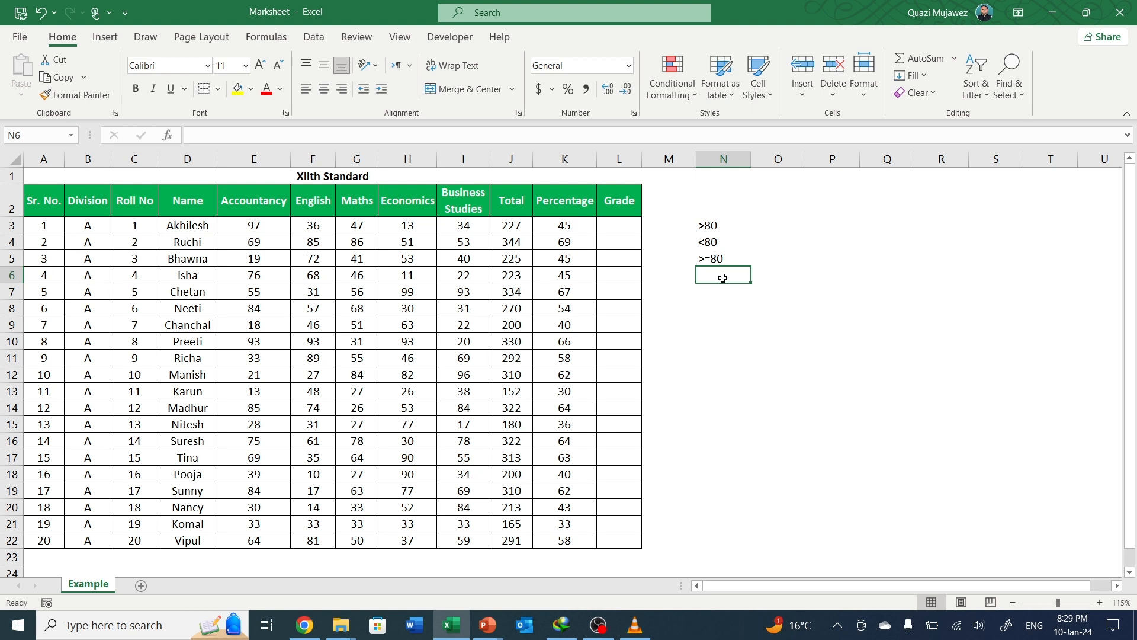
- Add the comparison examples <=80 in N6 and =80 in N7
text(<=)
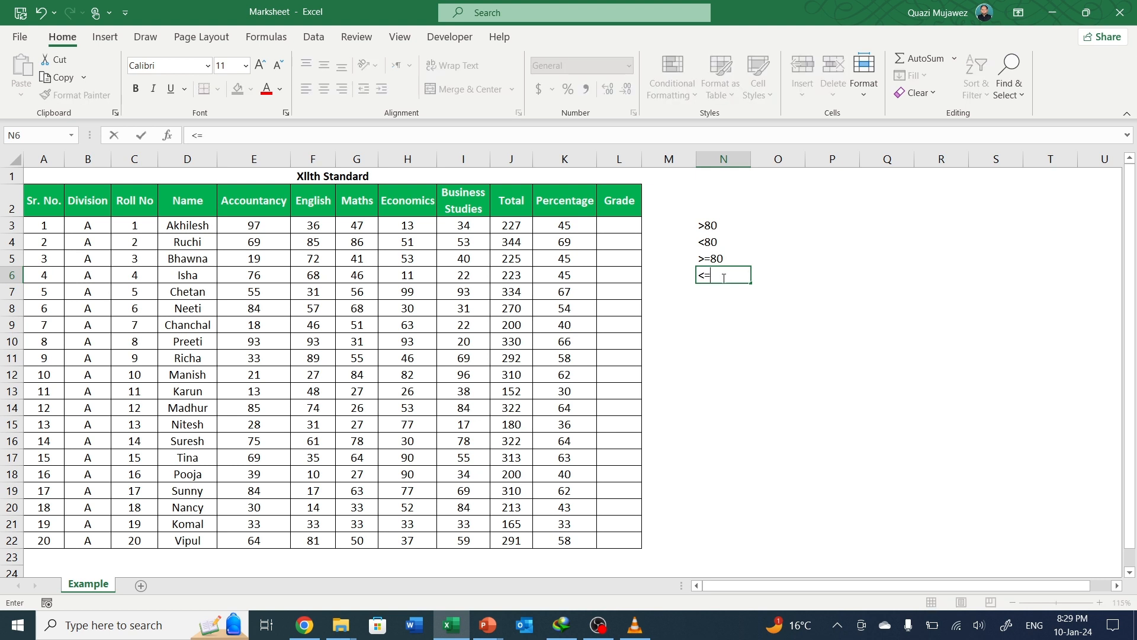
text(80)
click(725, 290)
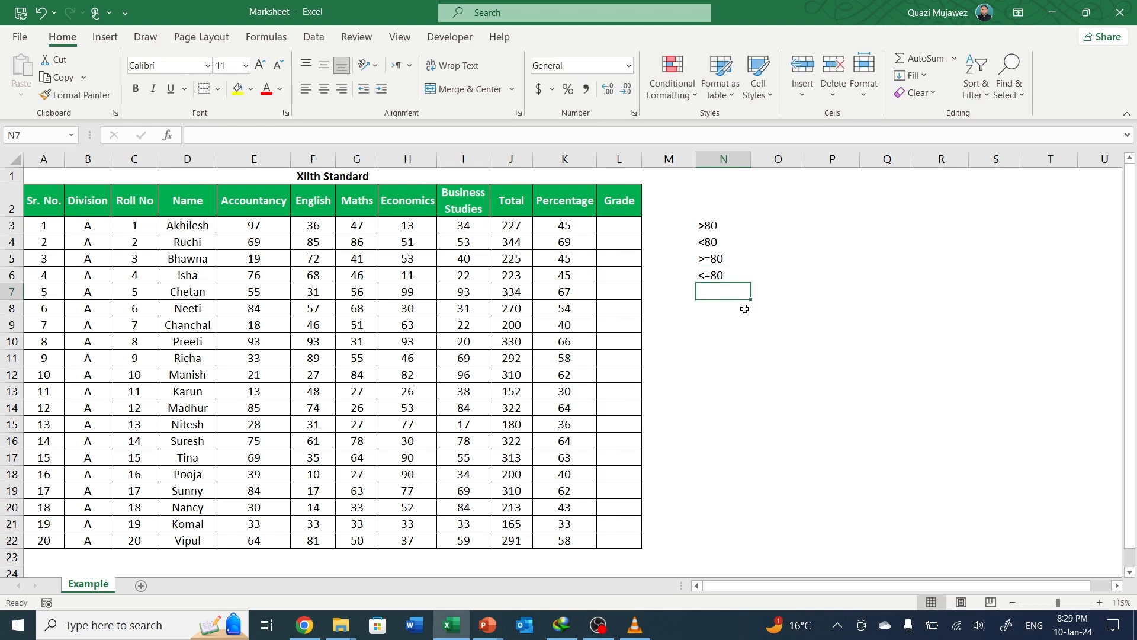
text(=80)
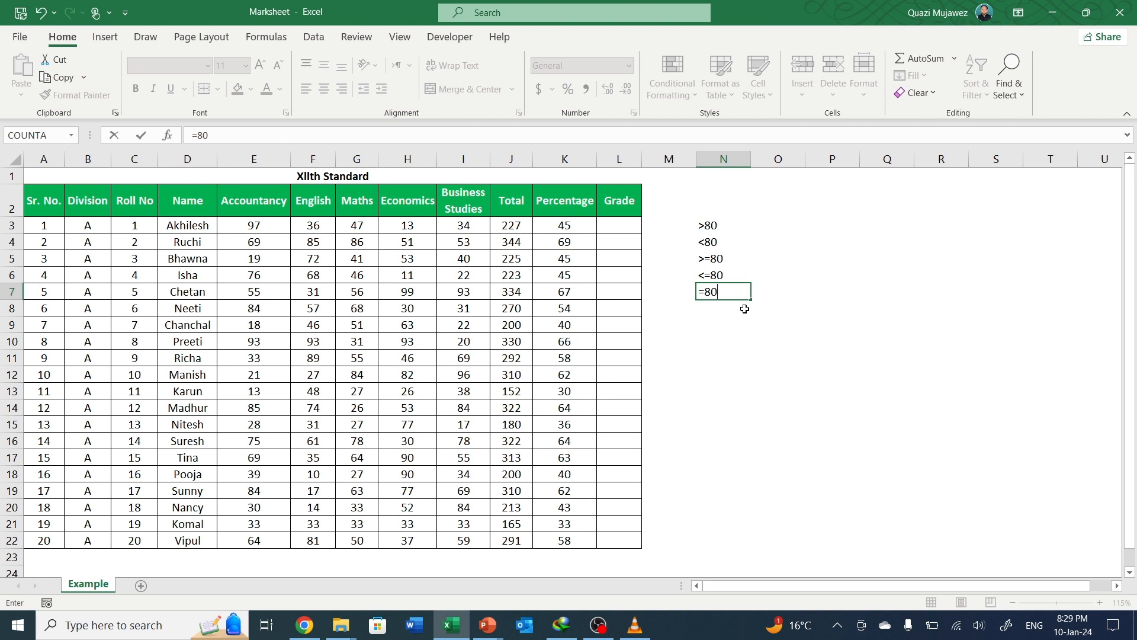
click(729, 323)
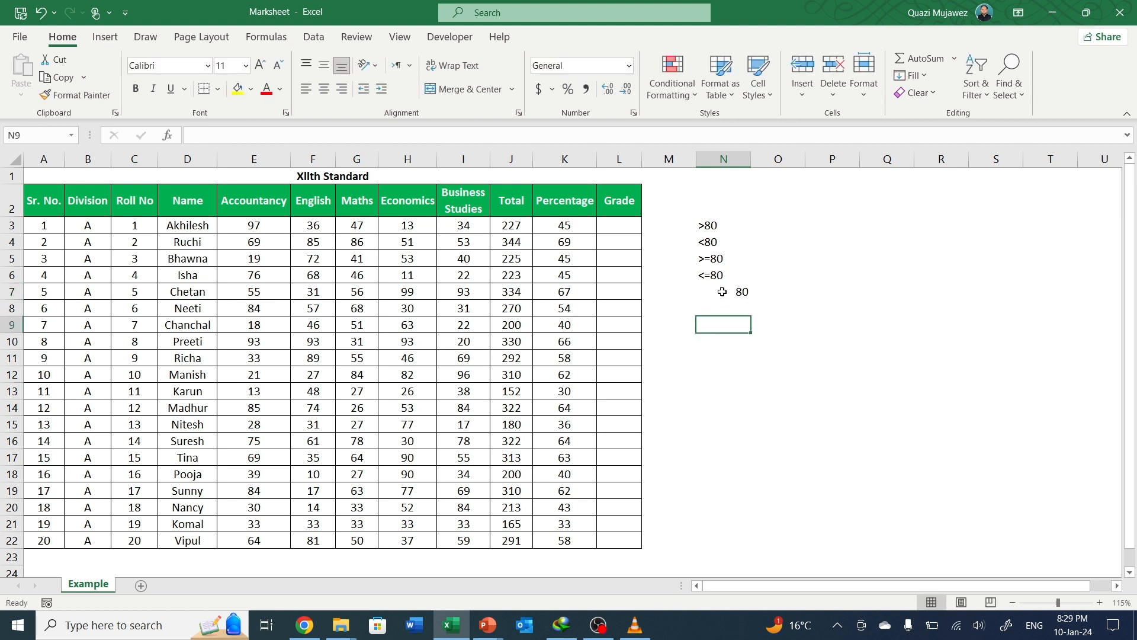
click(703, 294)
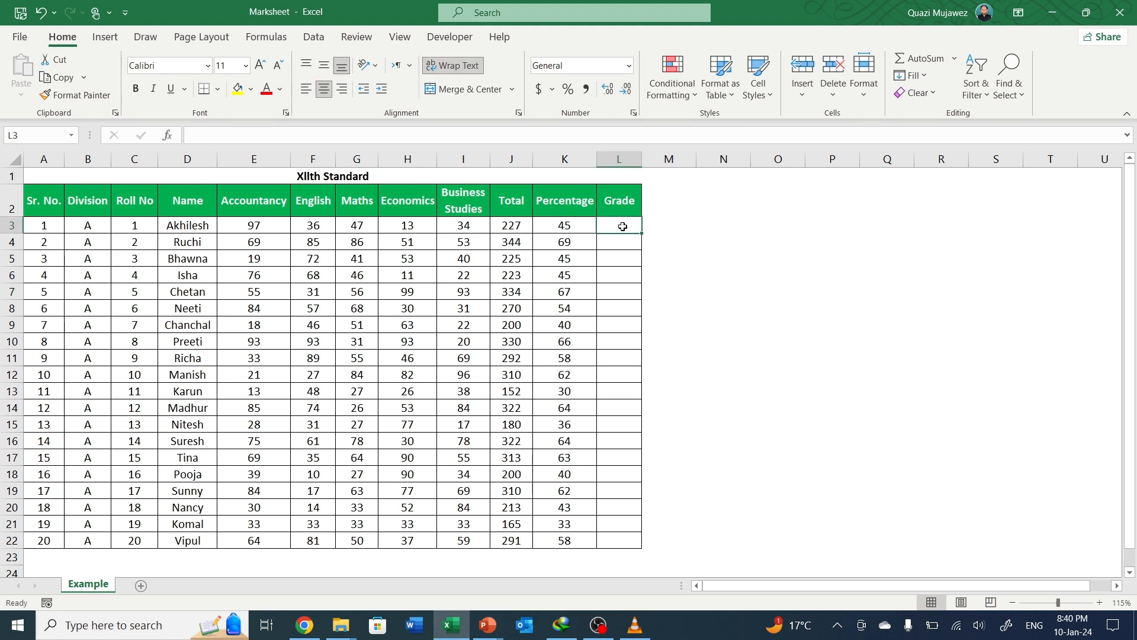
- Begin a nested IF formula in L3 that returns "A+" when K3>=80, leaving its false argument open
text(=)
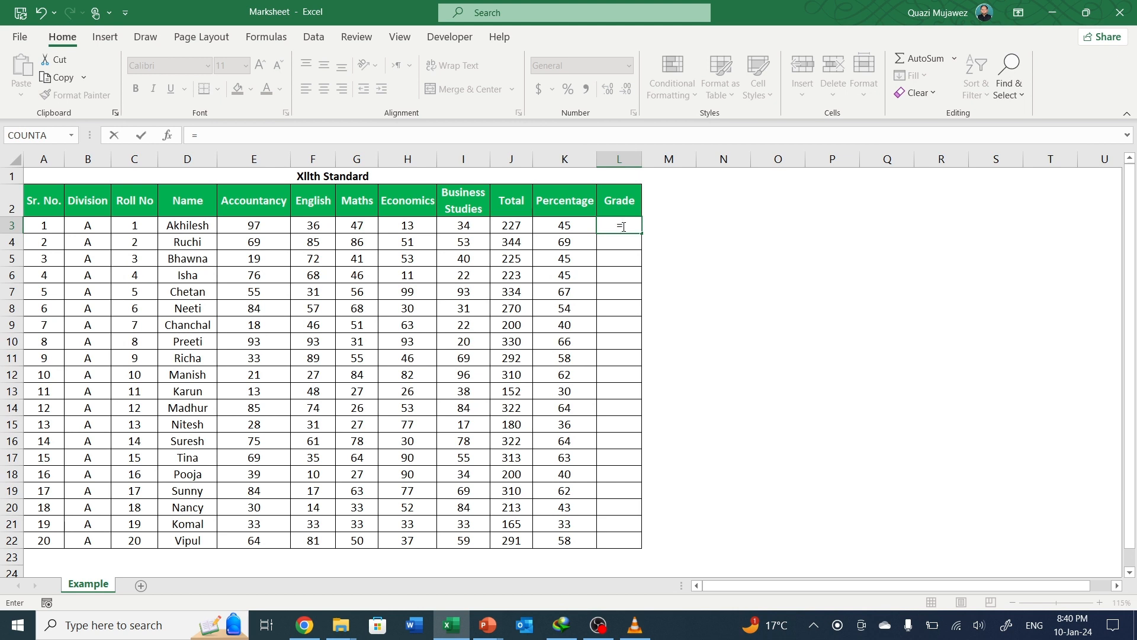
text(if)
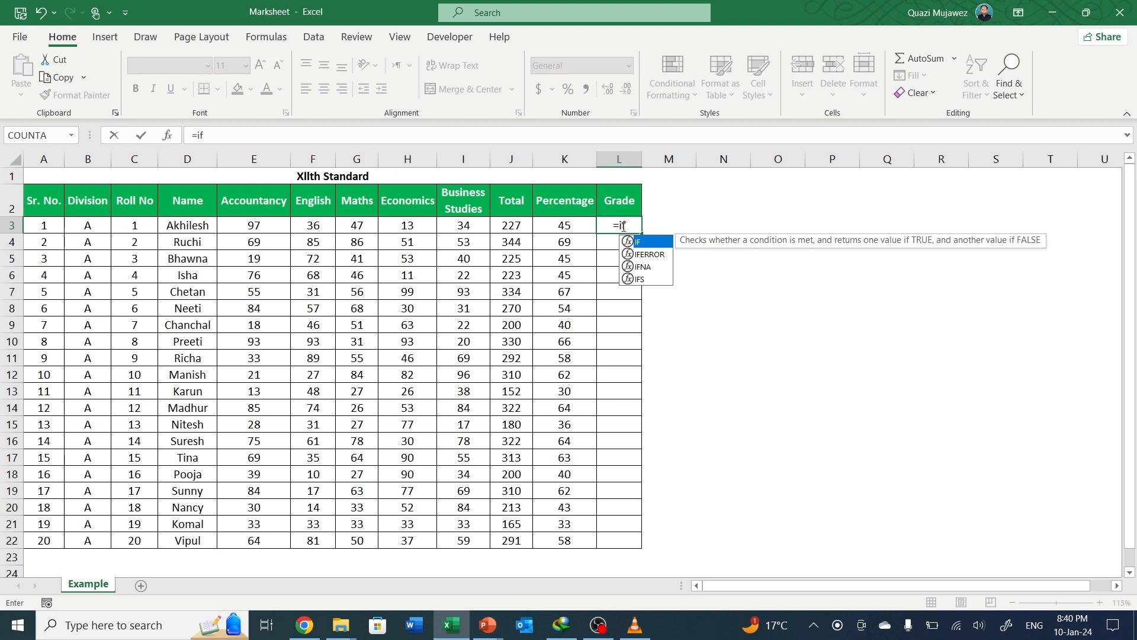
text(()
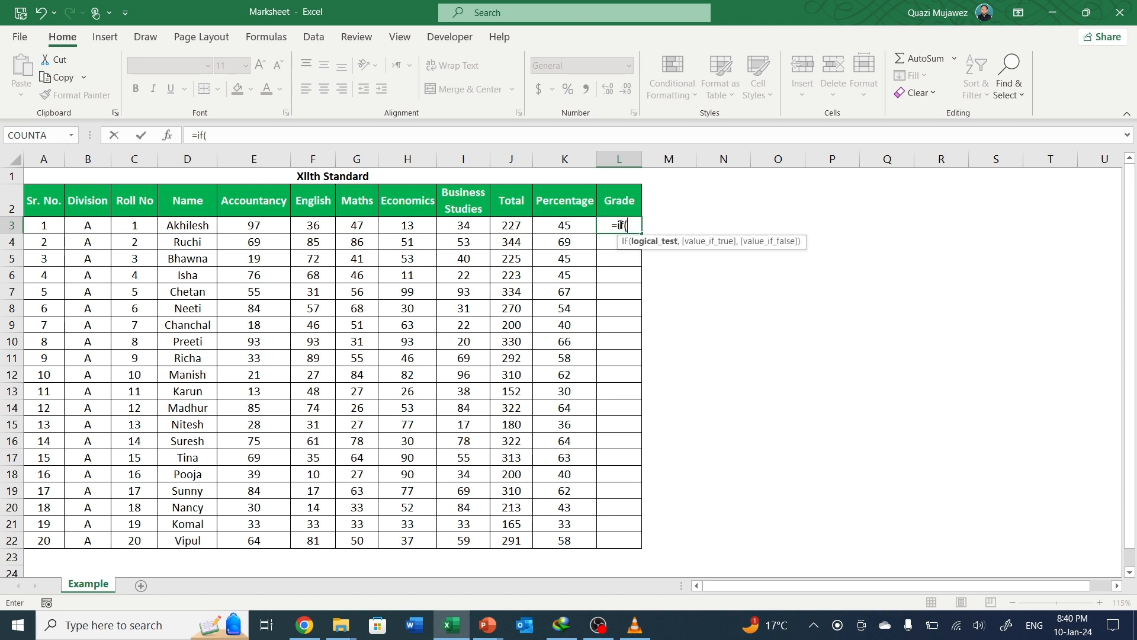
click(573, 225)
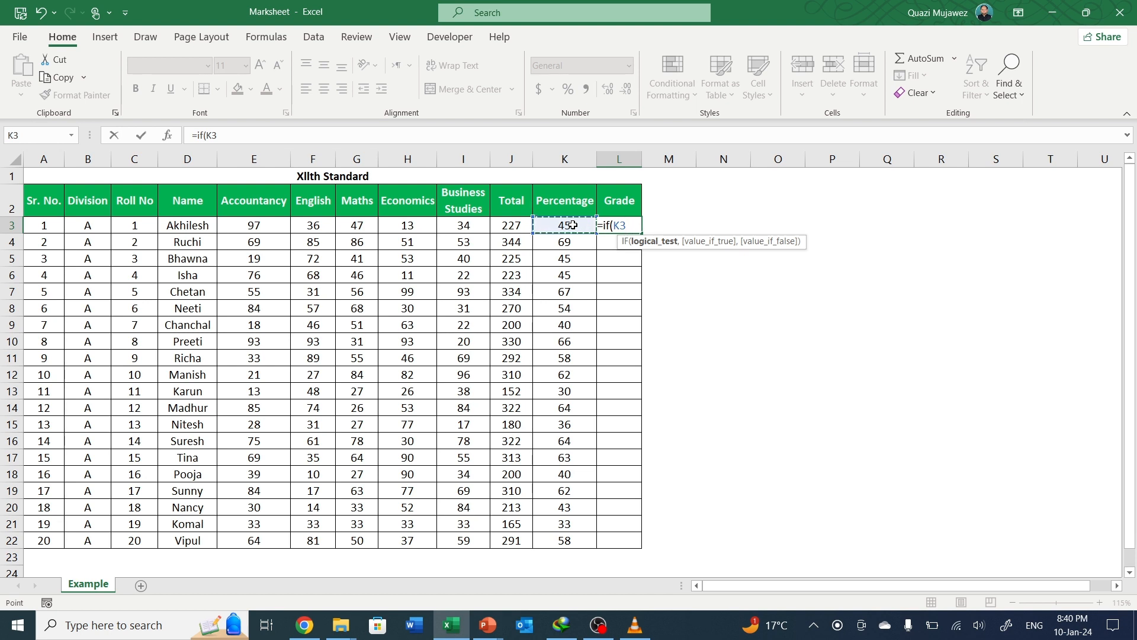
text(>=)
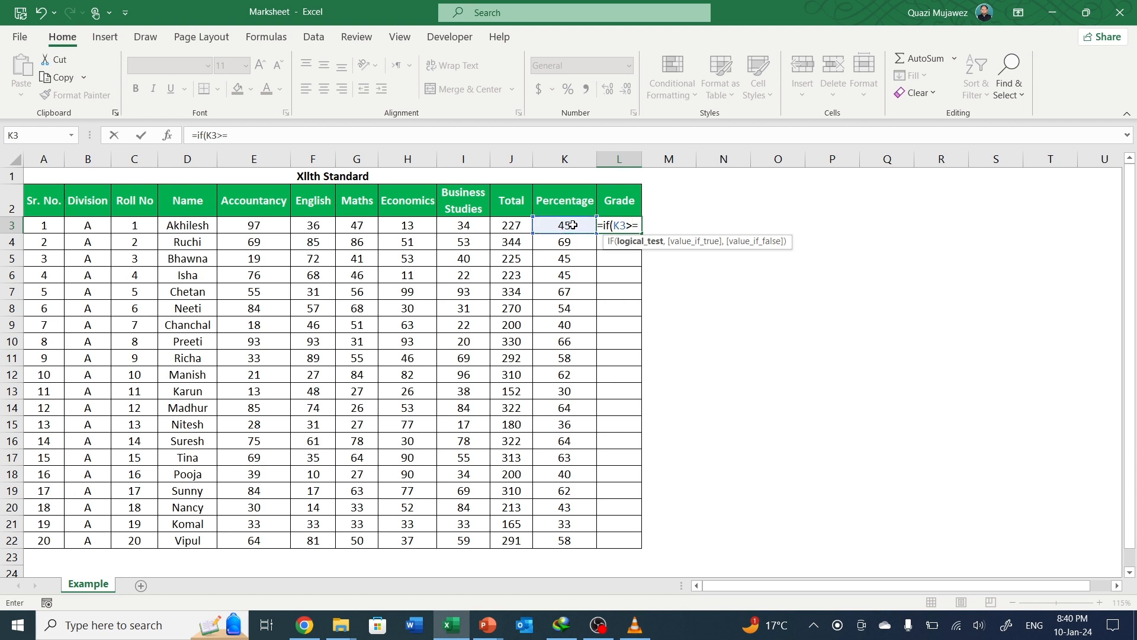
text(80)
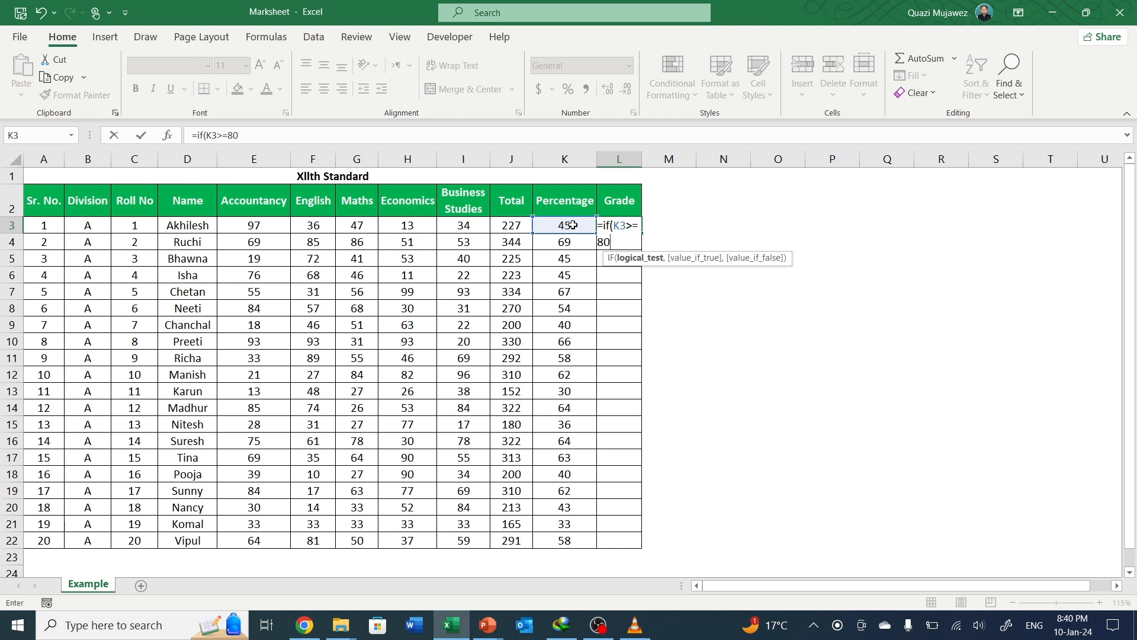
text(,)
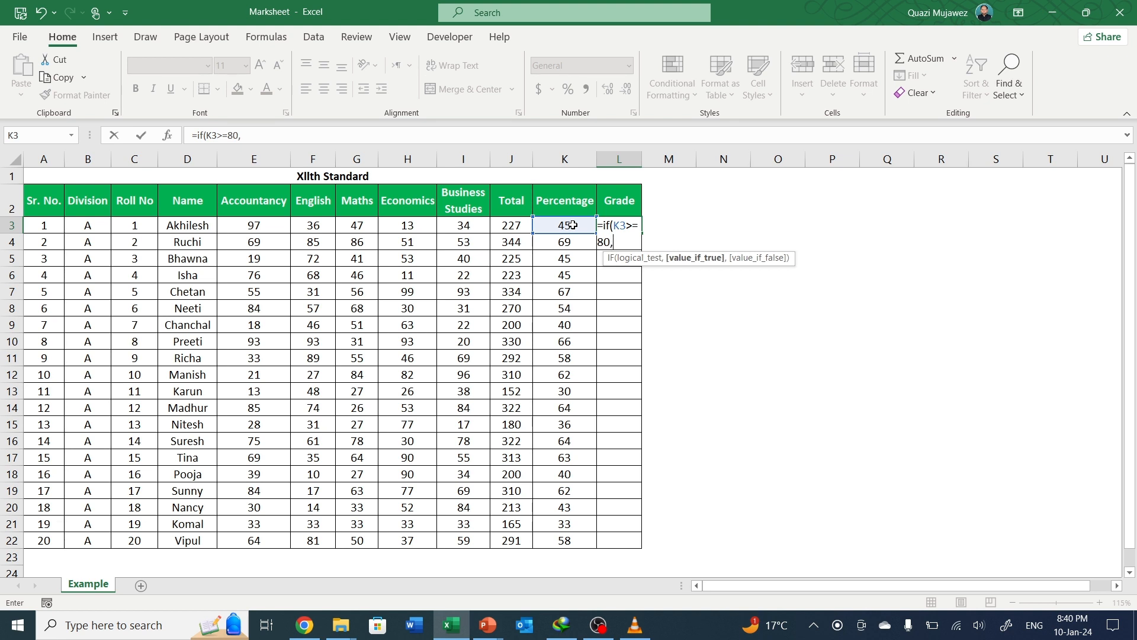
text("A+)
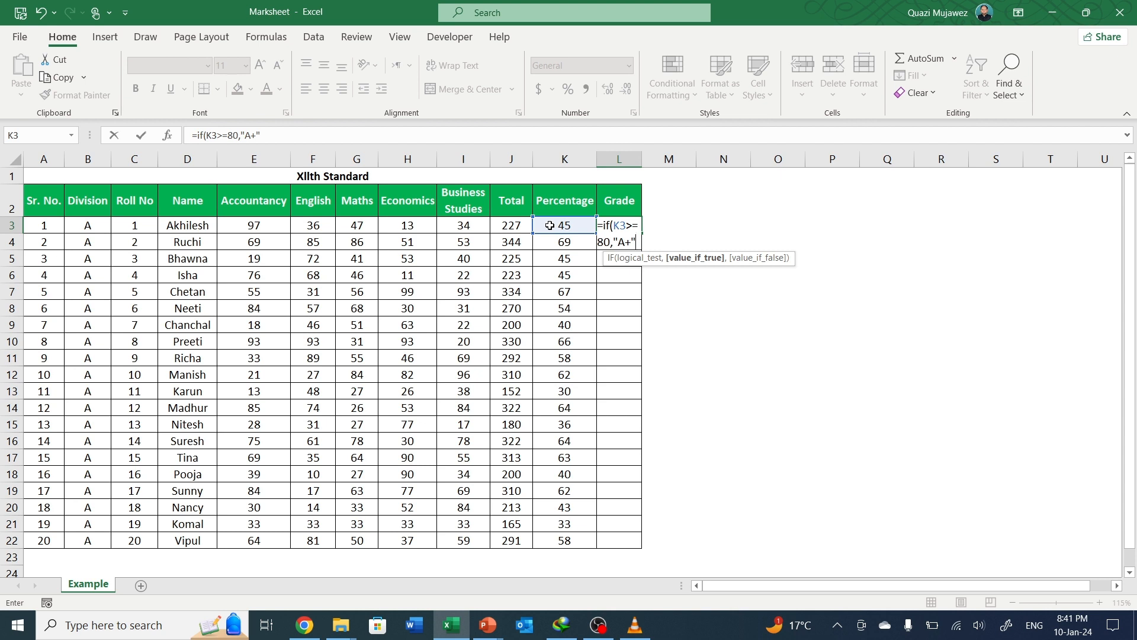
text(,)
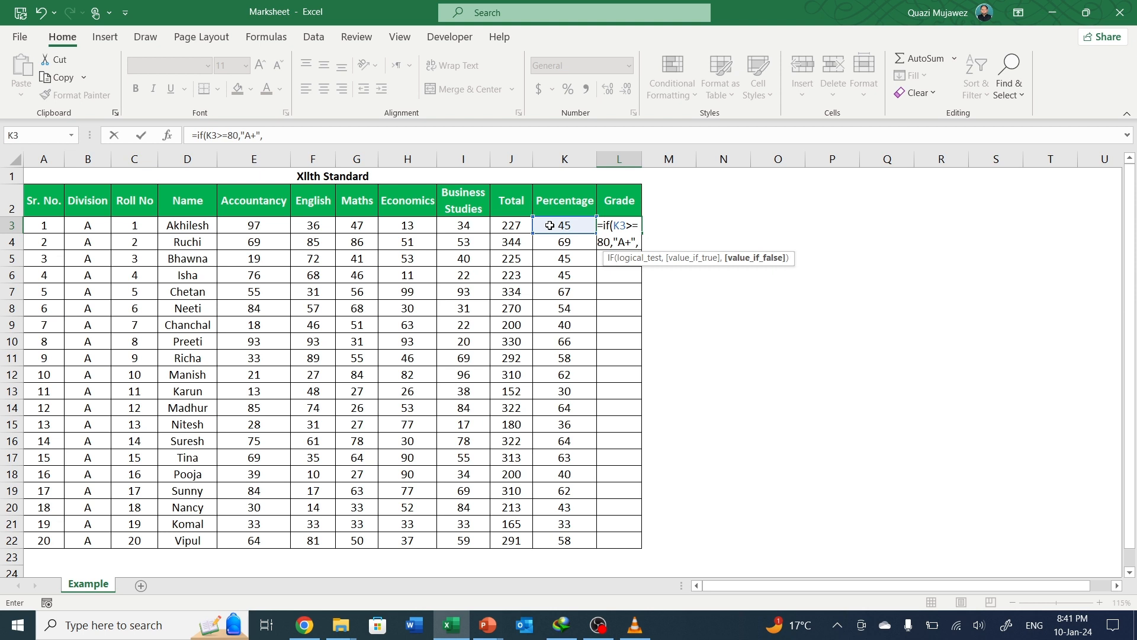
- Nest a second IF in the L3 formula that returns "A" when K3>=70, leaving its false argument open
text(if)
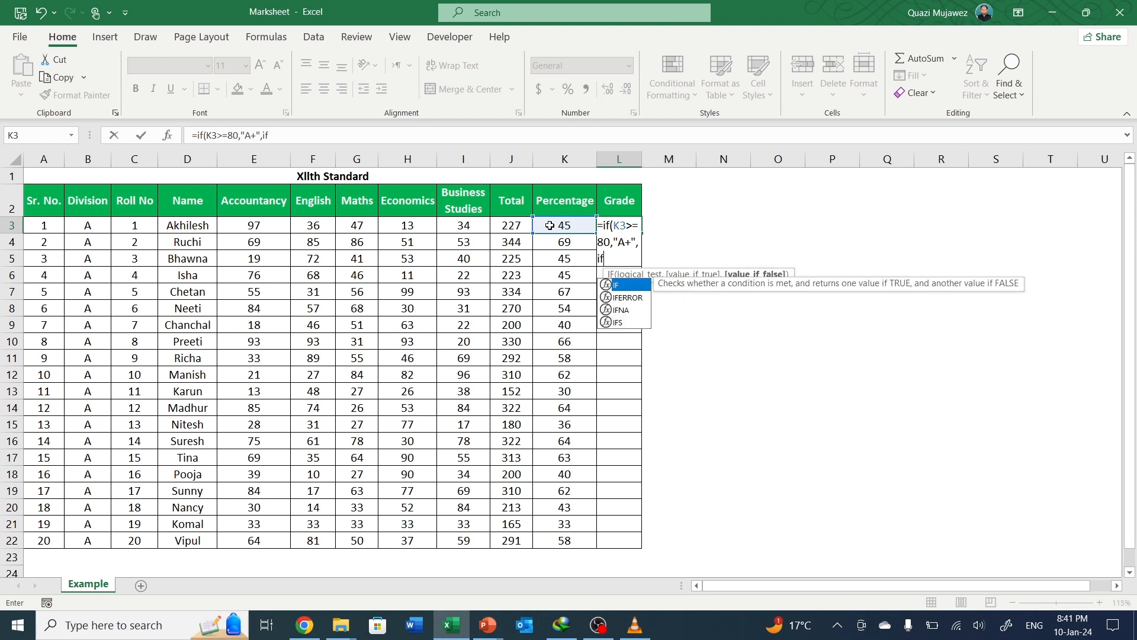
text(()
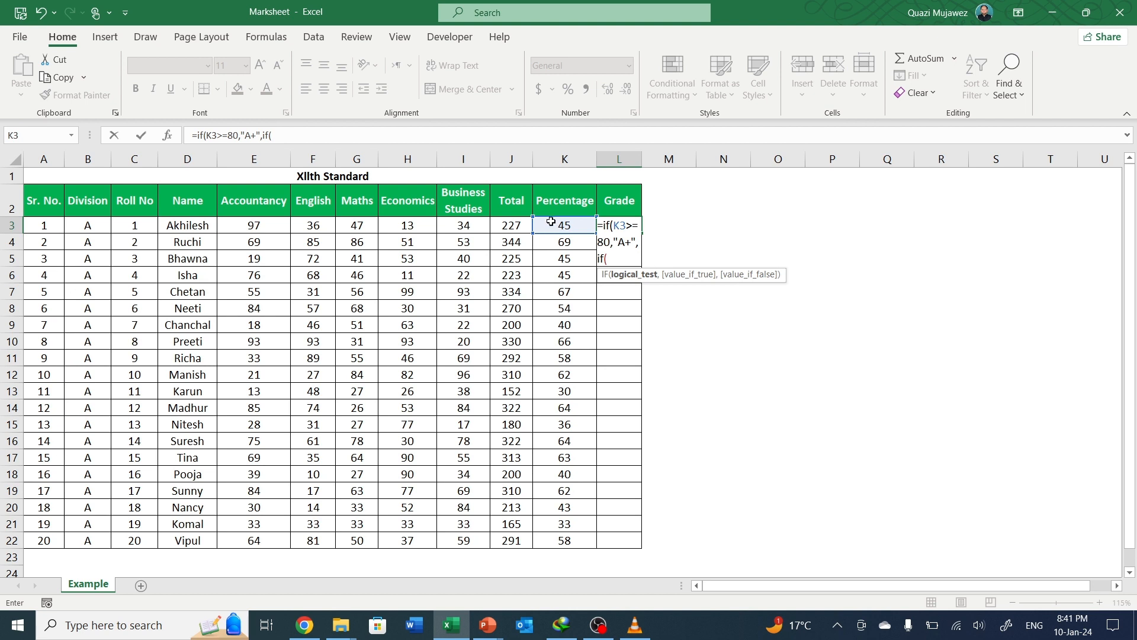
click(549, 227)
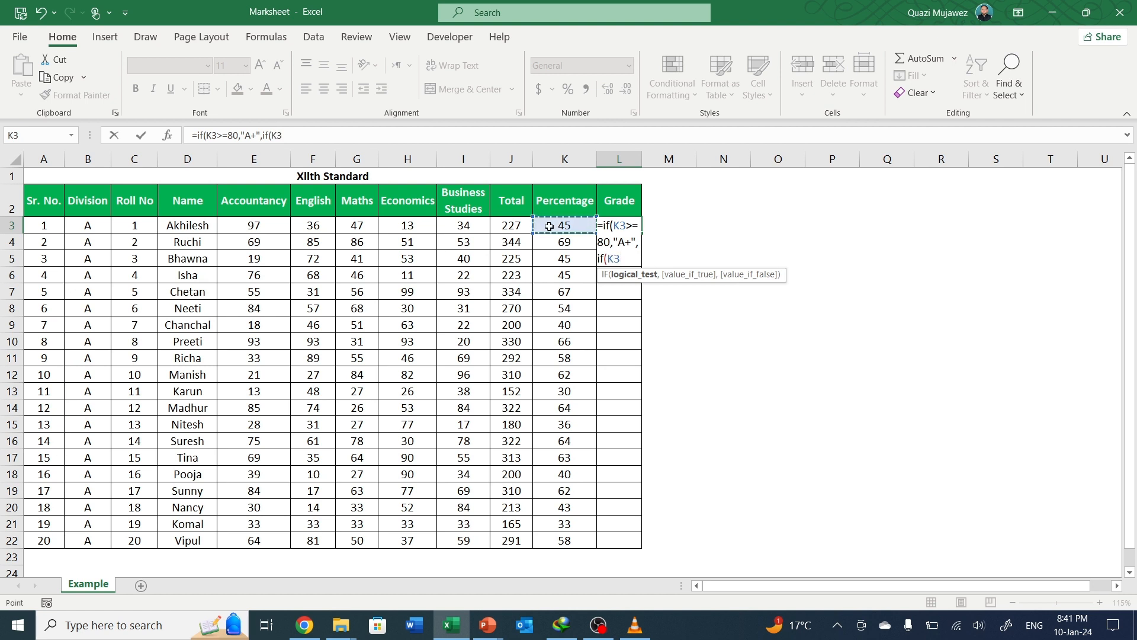
text(>=70)
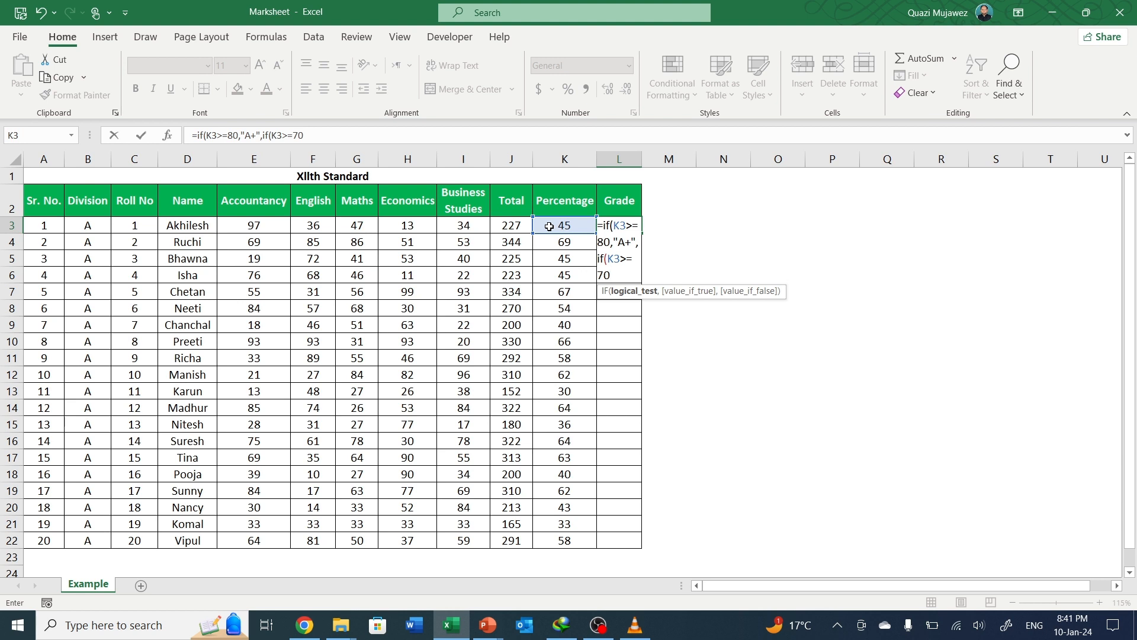
text(,)
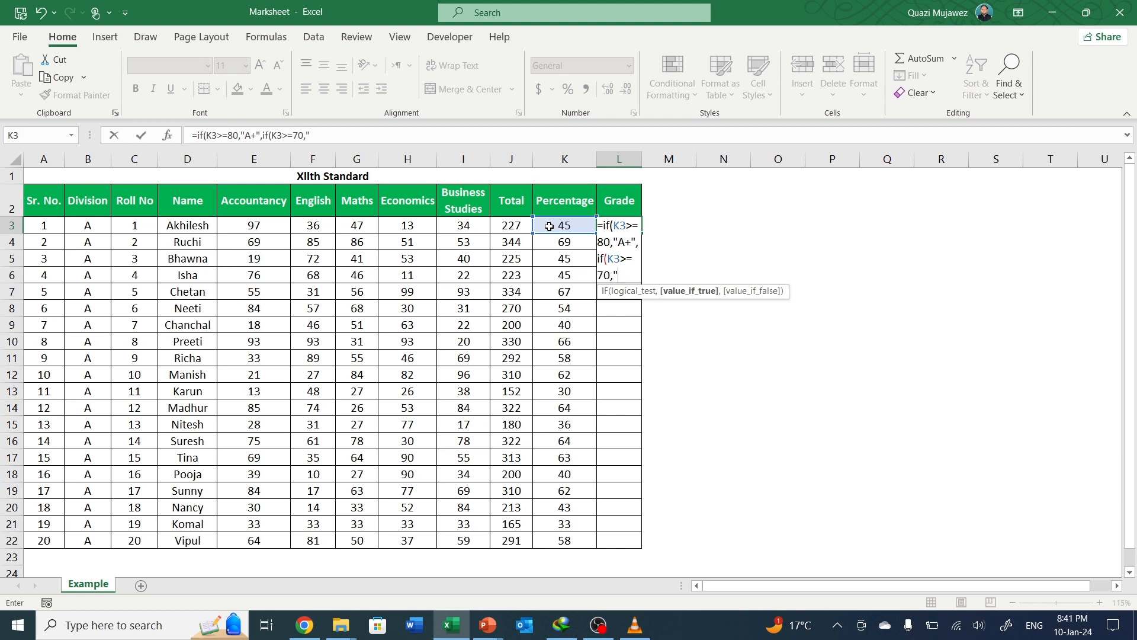
text("A")
text(,)
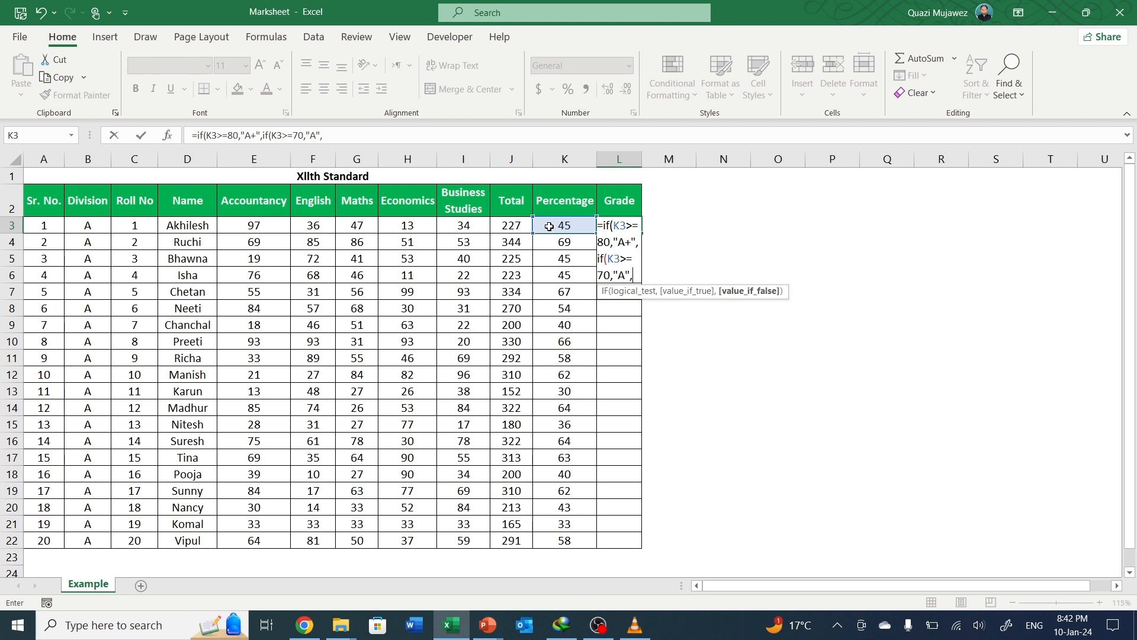
- Nest a third IF in the L3 formula that returns "B" when K3>=60, leaving its false argument open
text(if)
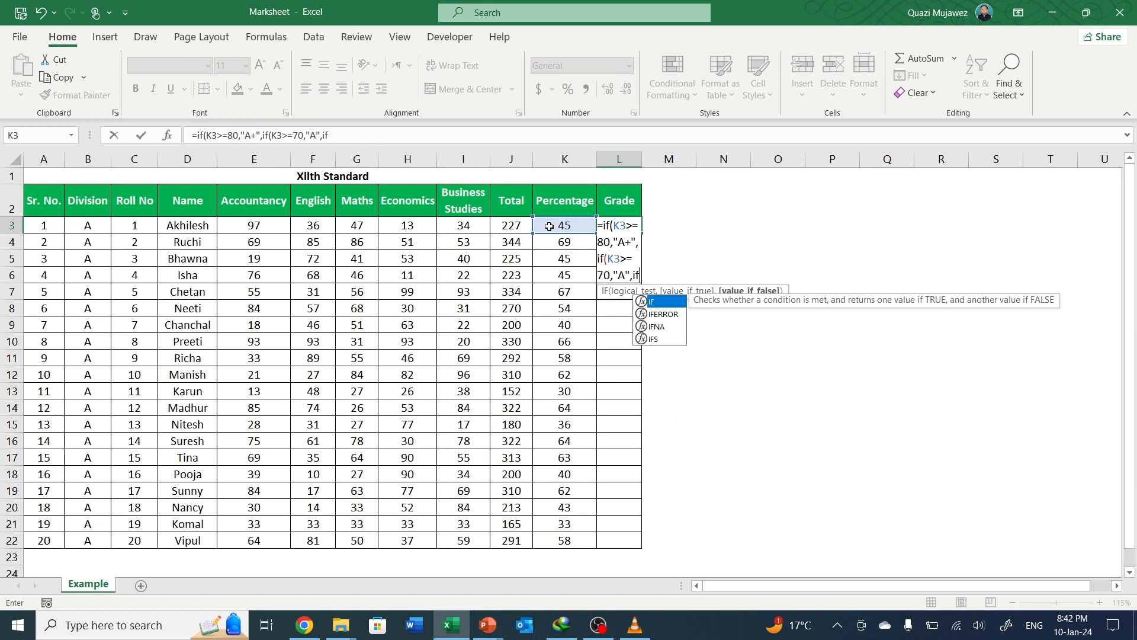
text(()
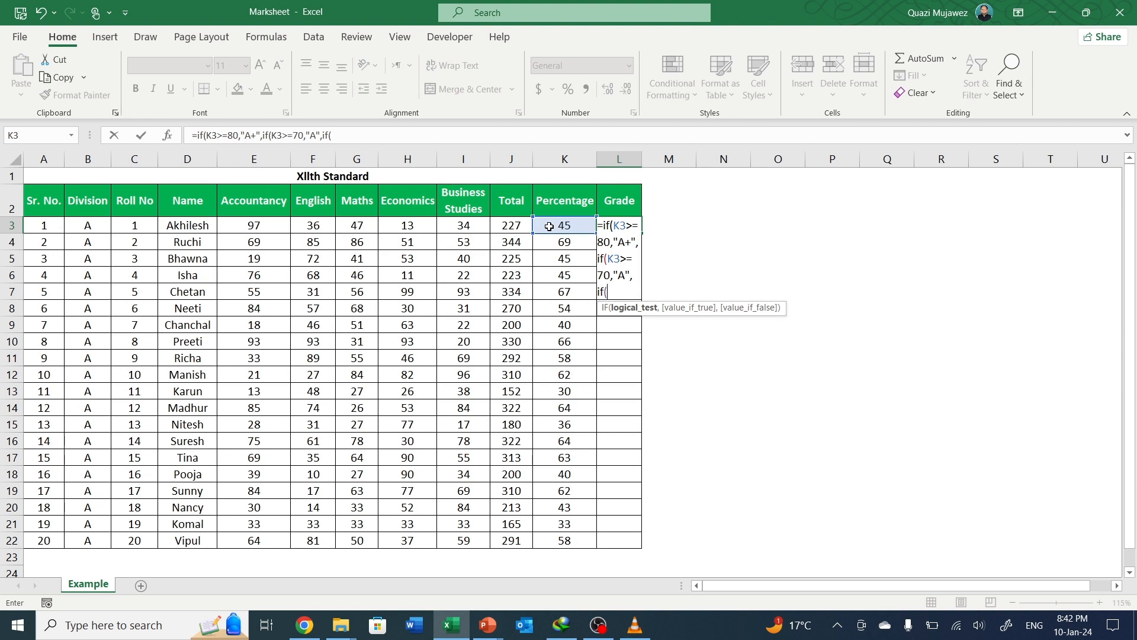
click(550, 226)
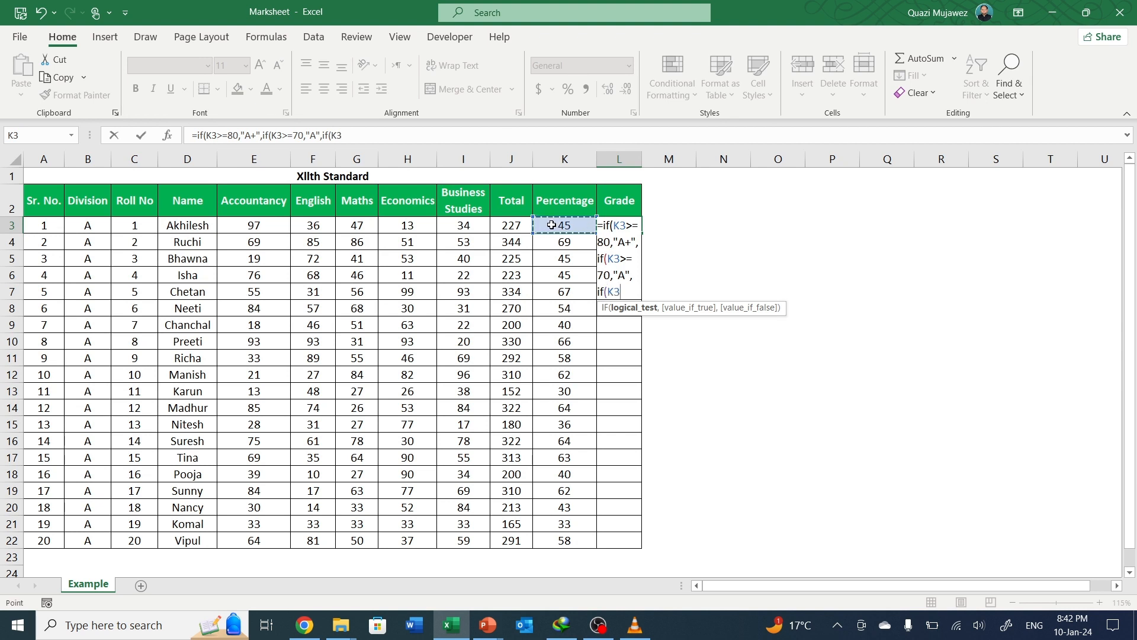
text(>=60)
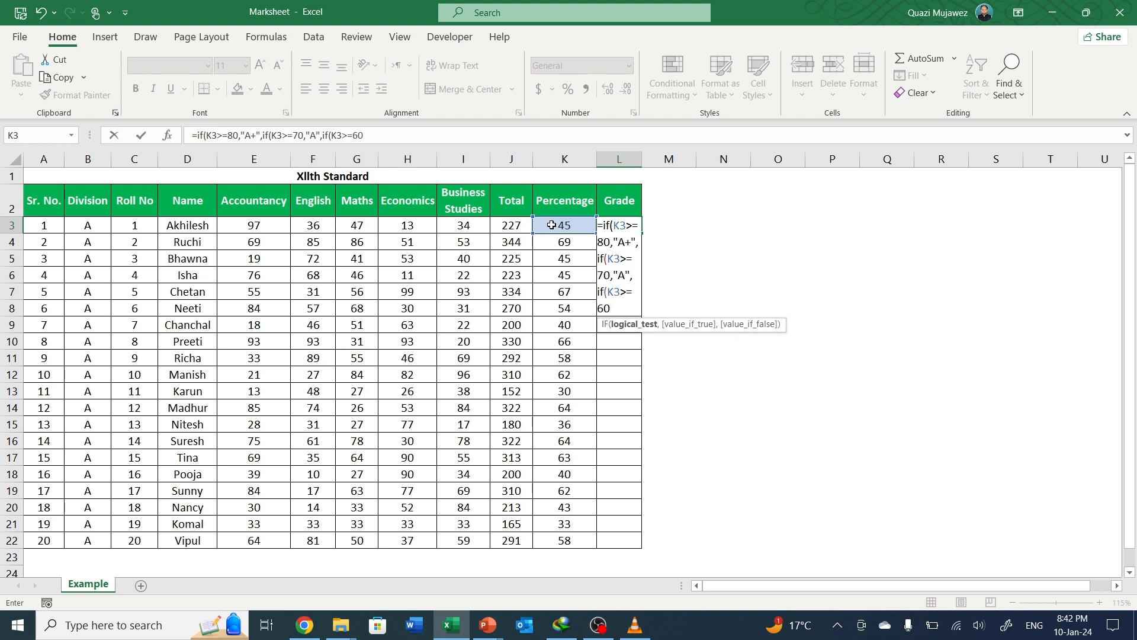
text(,)
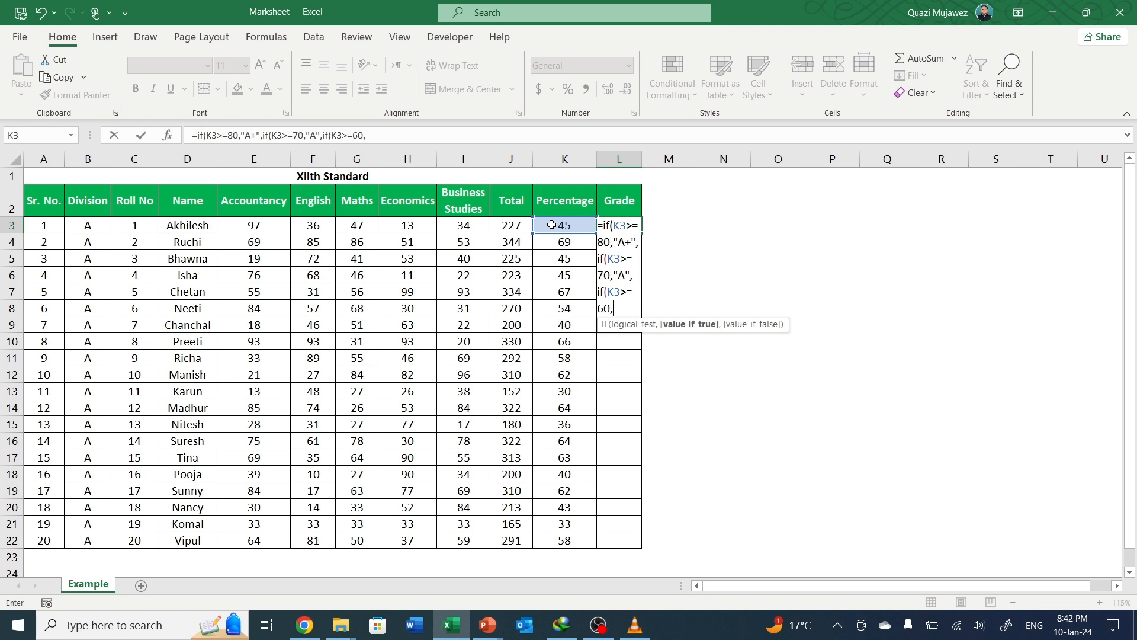
text("B",)
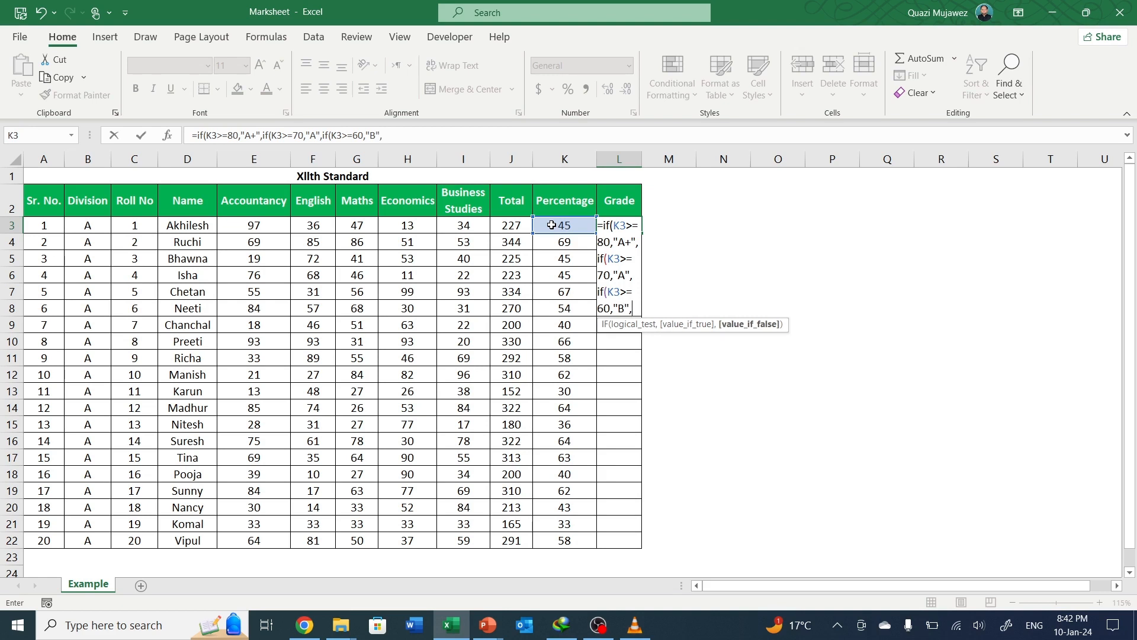
- Nest a fourth IF in the L3 formula that returns "C" when K3>=60, leaving its false argument open
text(if)
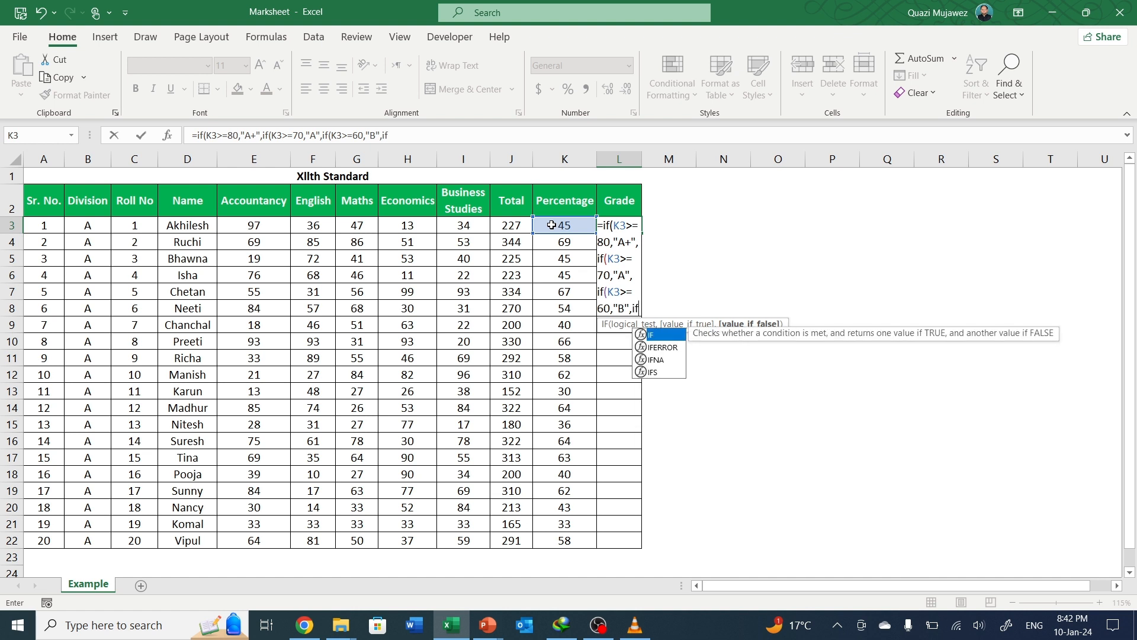
text(()
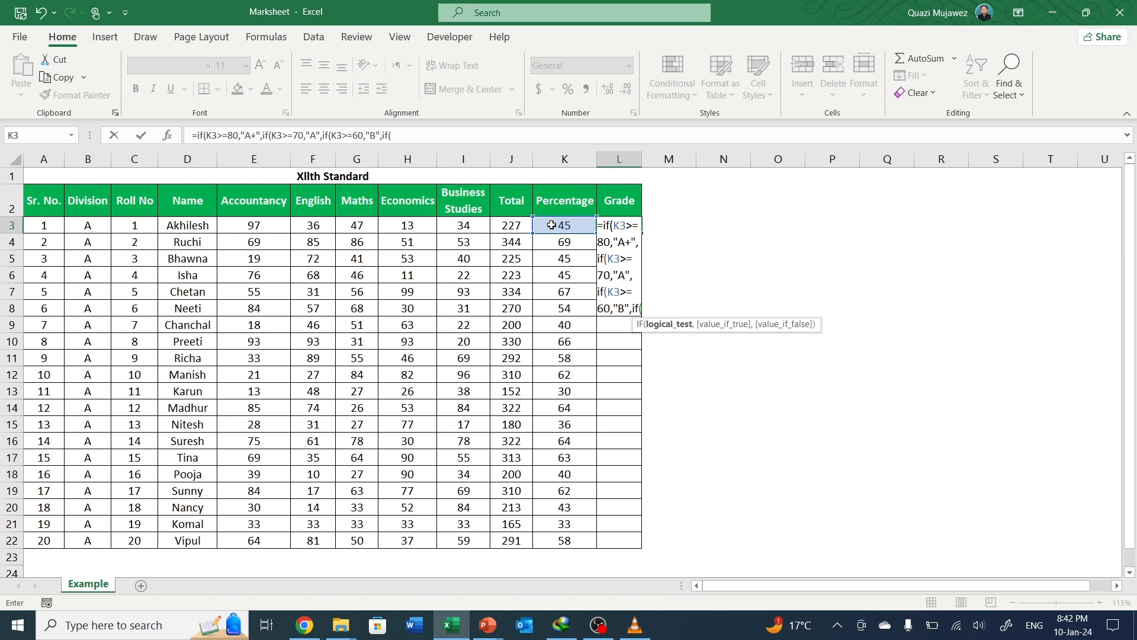
click(552, 225)
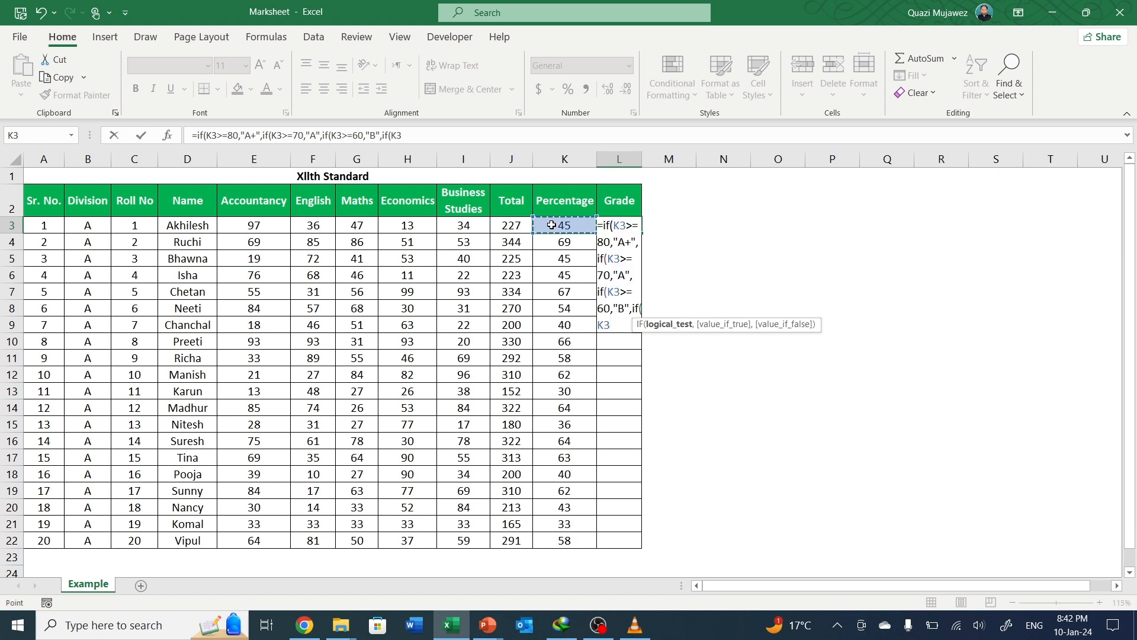
text(>=)
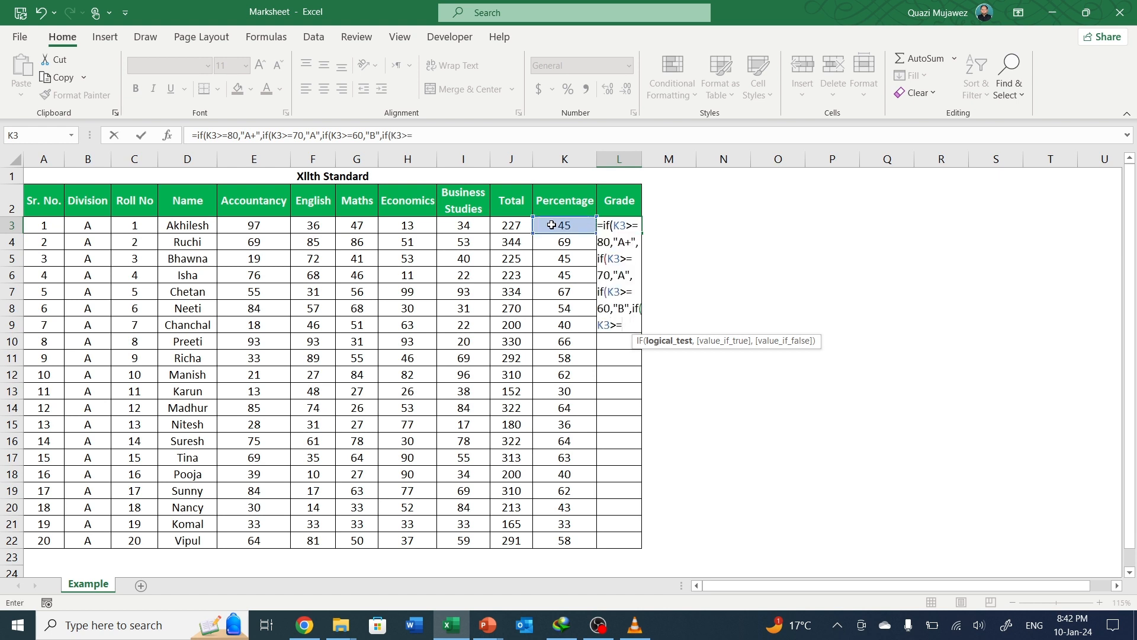
text(60,)
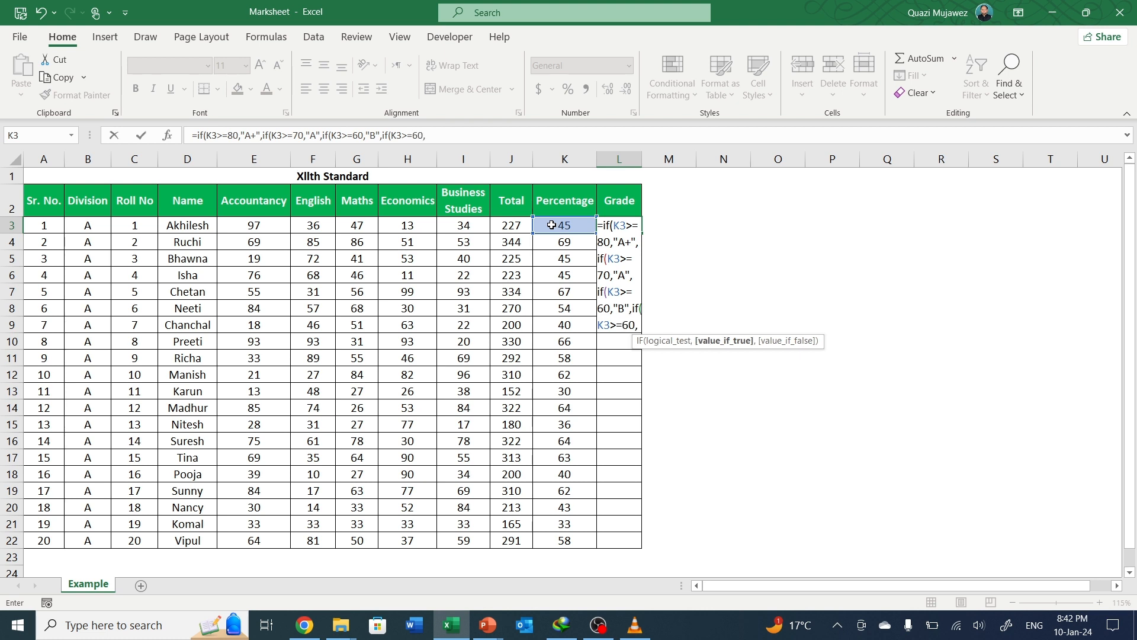
text("C)
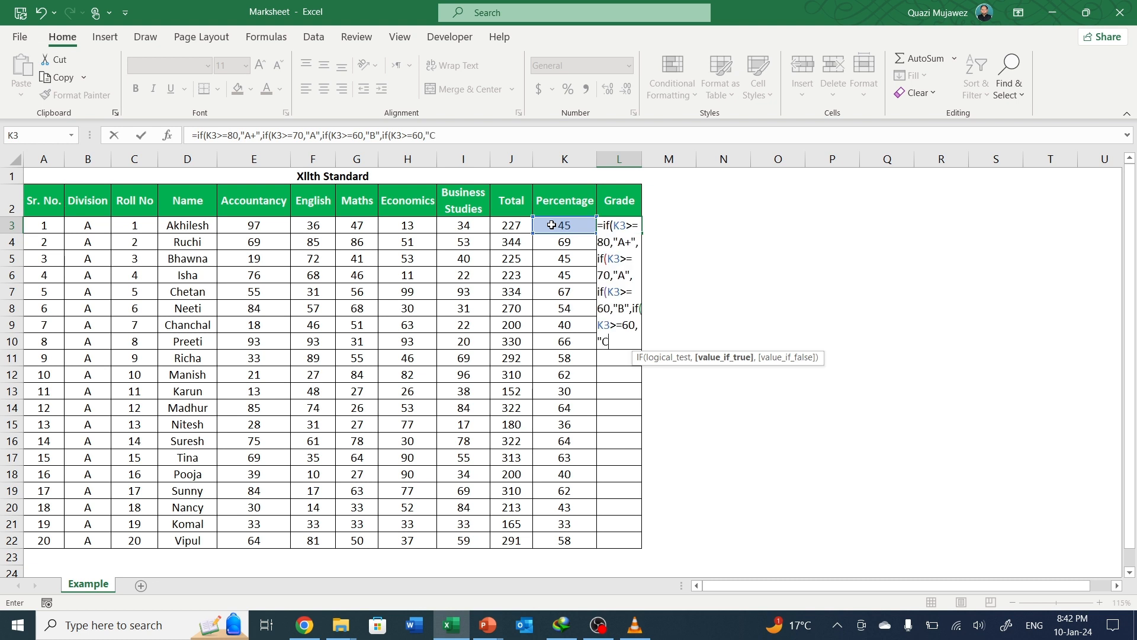
text(",)
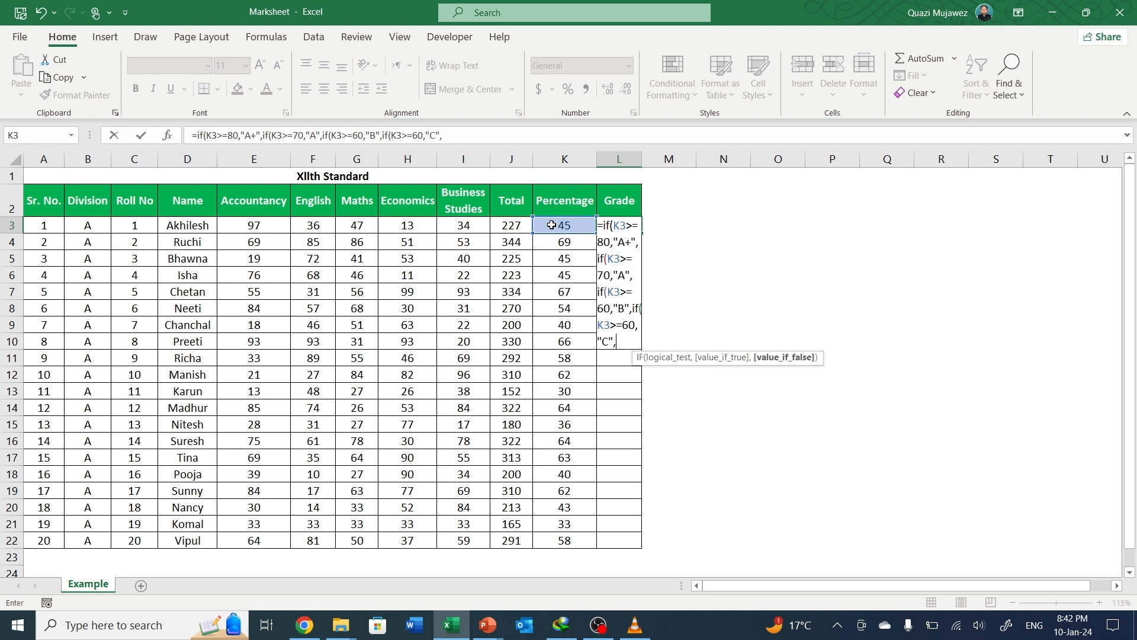
- Nest a fifth IF in the L3 formula that returns "C" when K3>=50, leaving its false argument open
text(if)
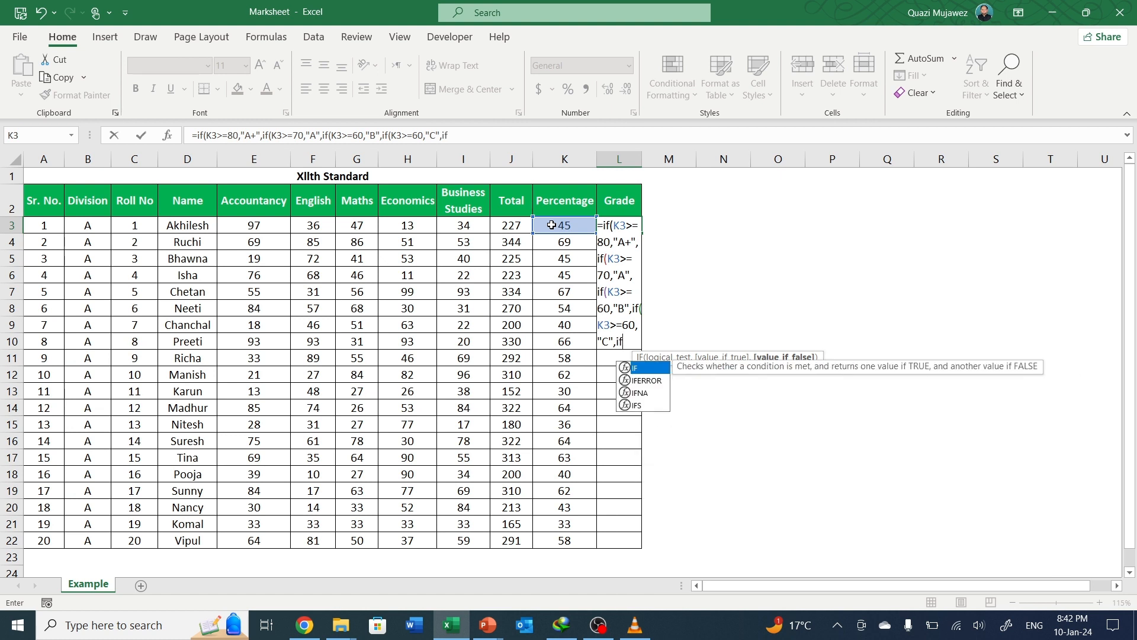
key(Return)
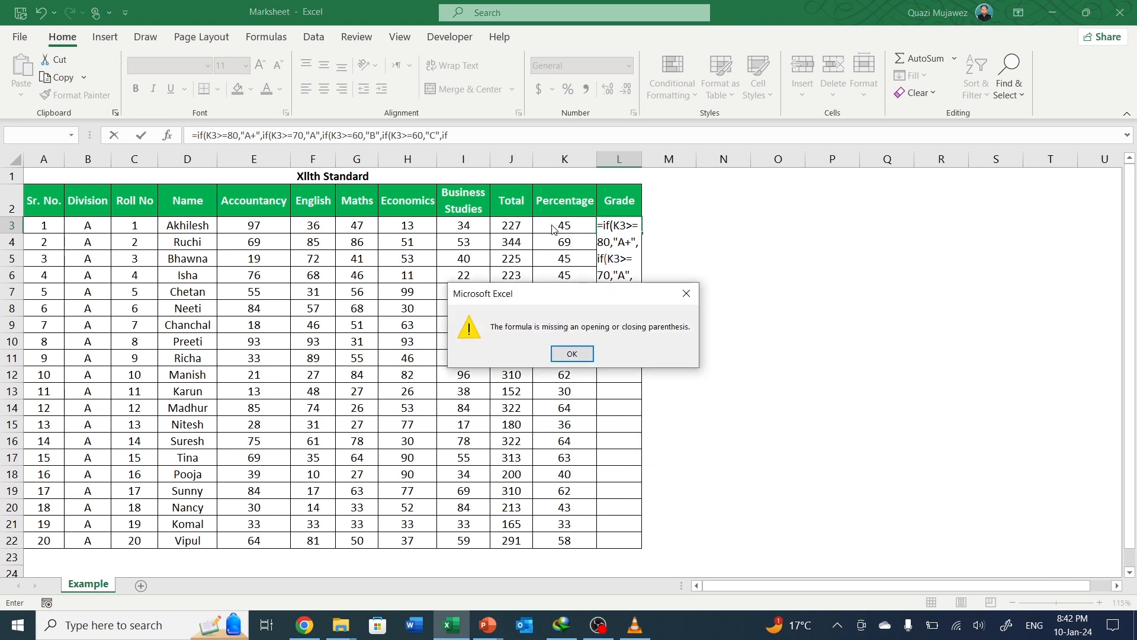
click(572, 354)
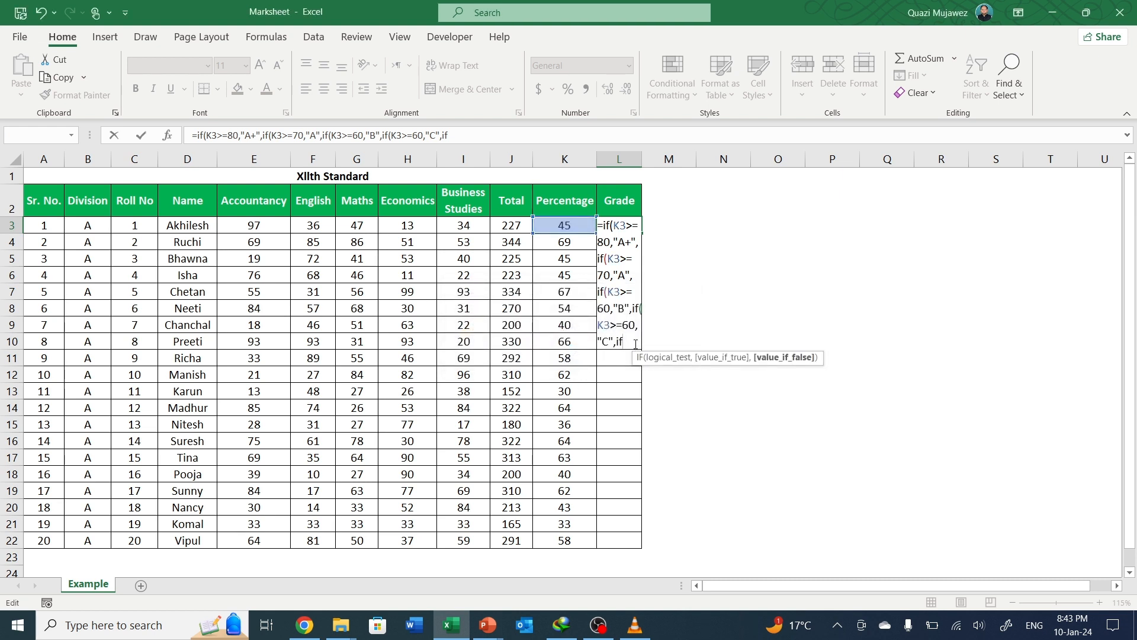
text(()
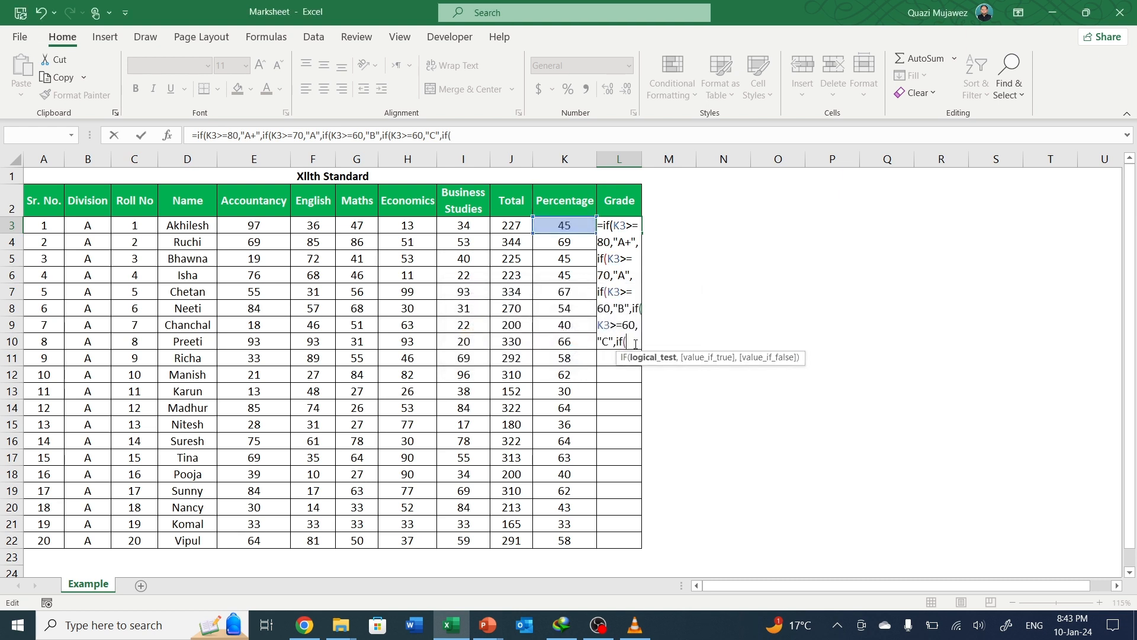
click(565, 223)
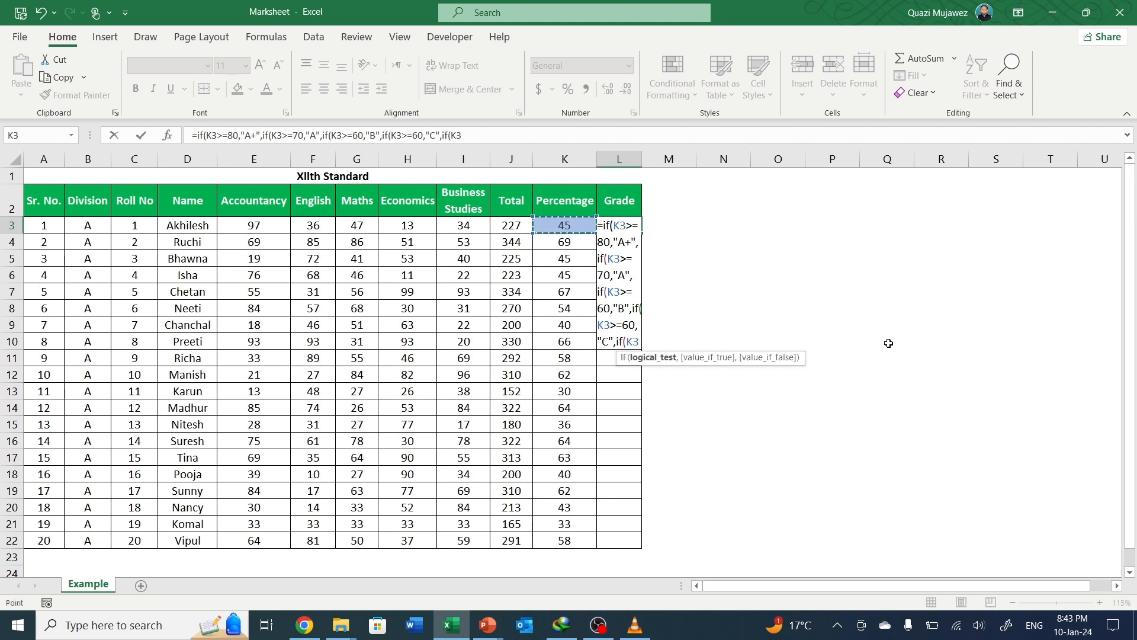
text(>=)
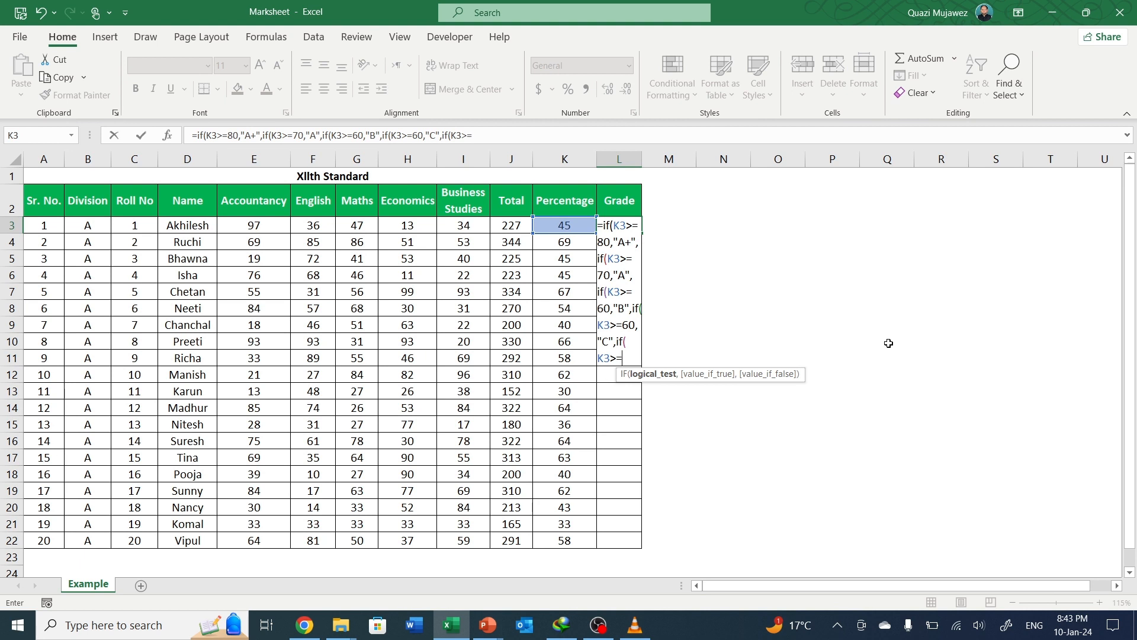
text(50,)
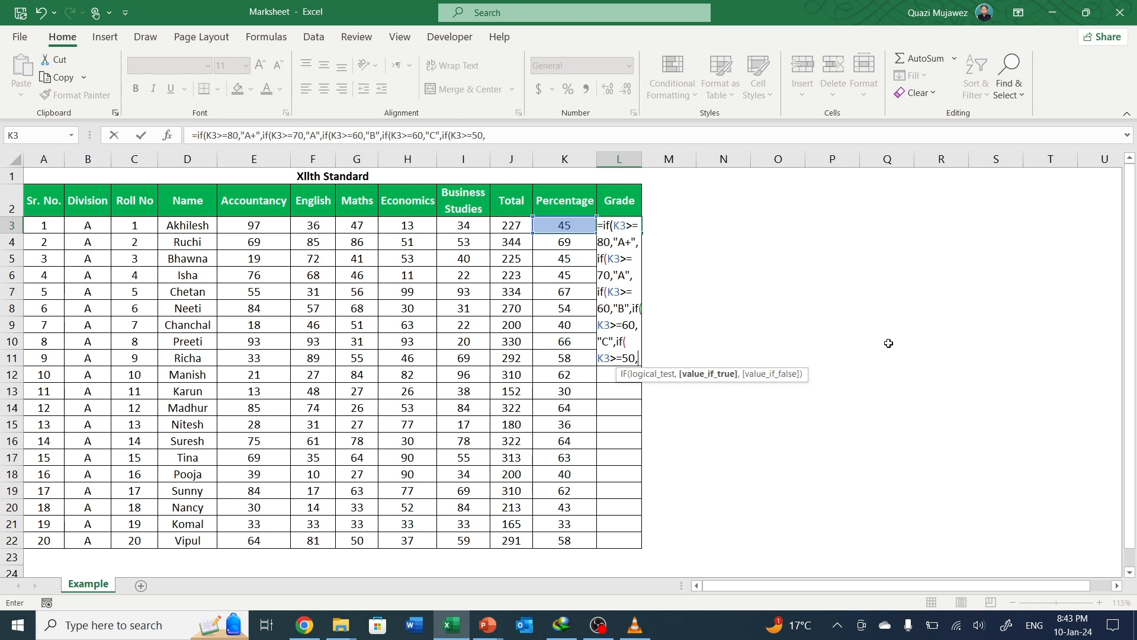
text(")
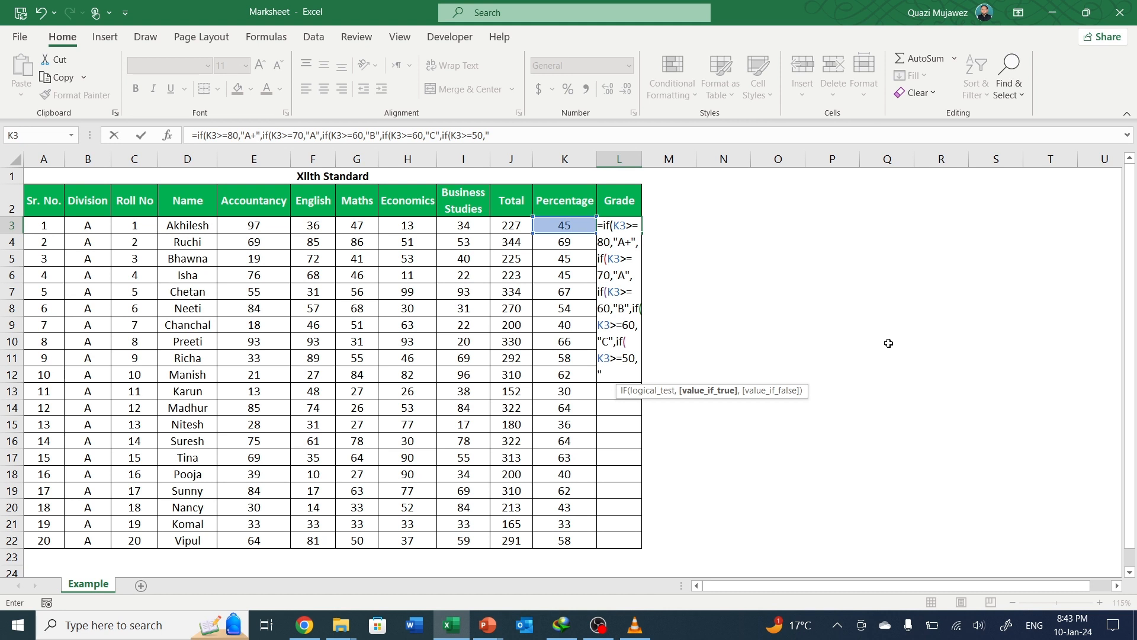
text(C",)
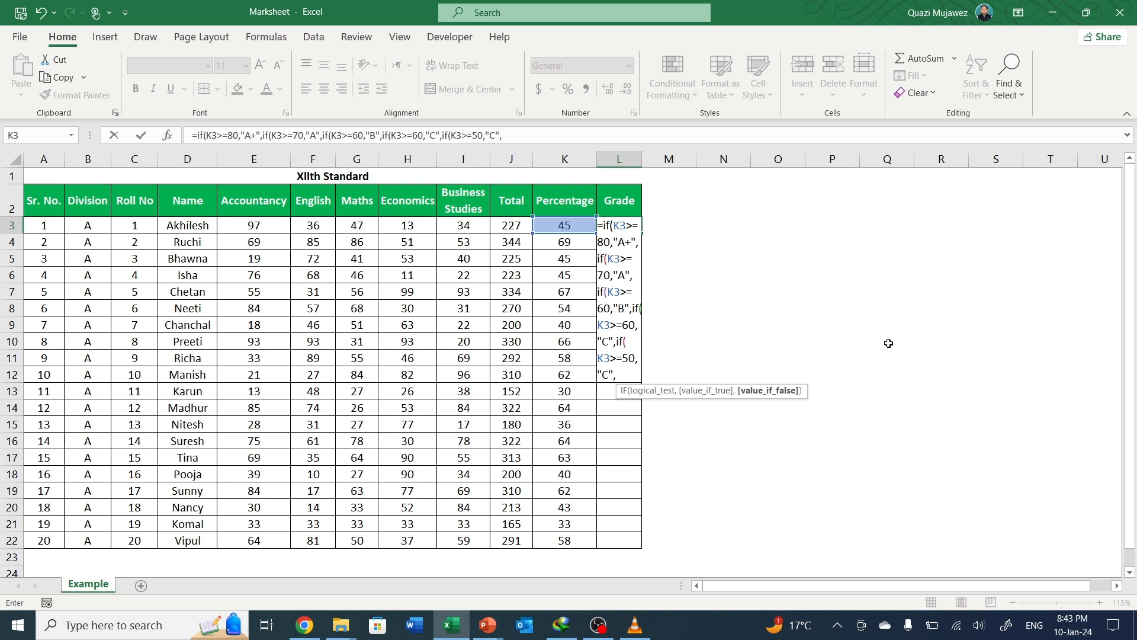
- Nest a sixth IF in the L3 formula that returns "D" when K3>=40, leaving its false argument open
text(if()
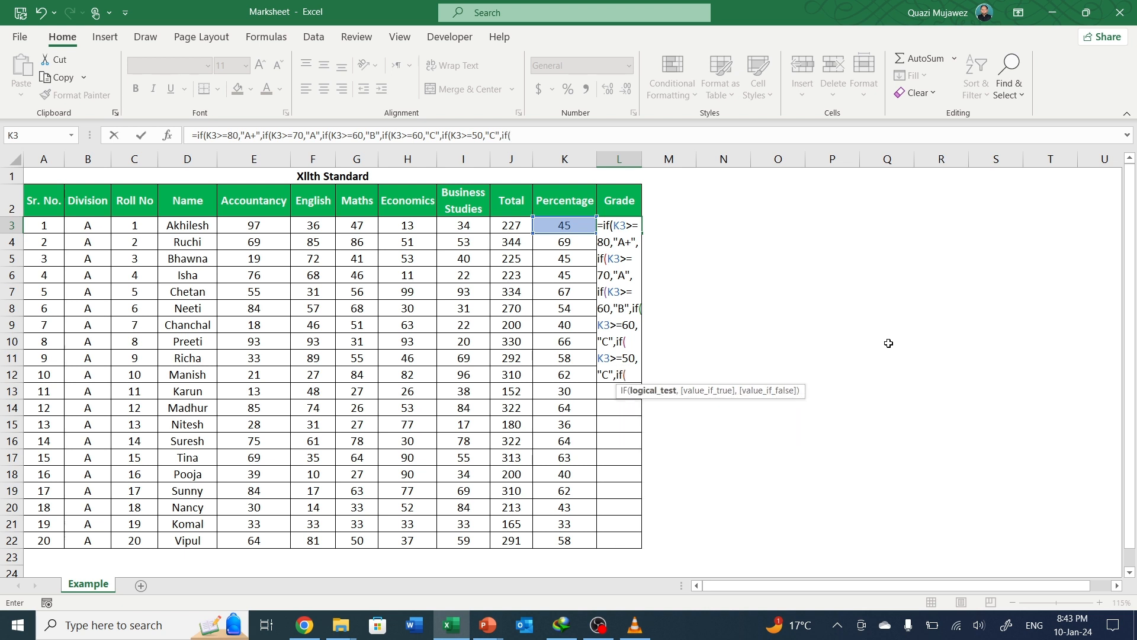
click(552, 226)
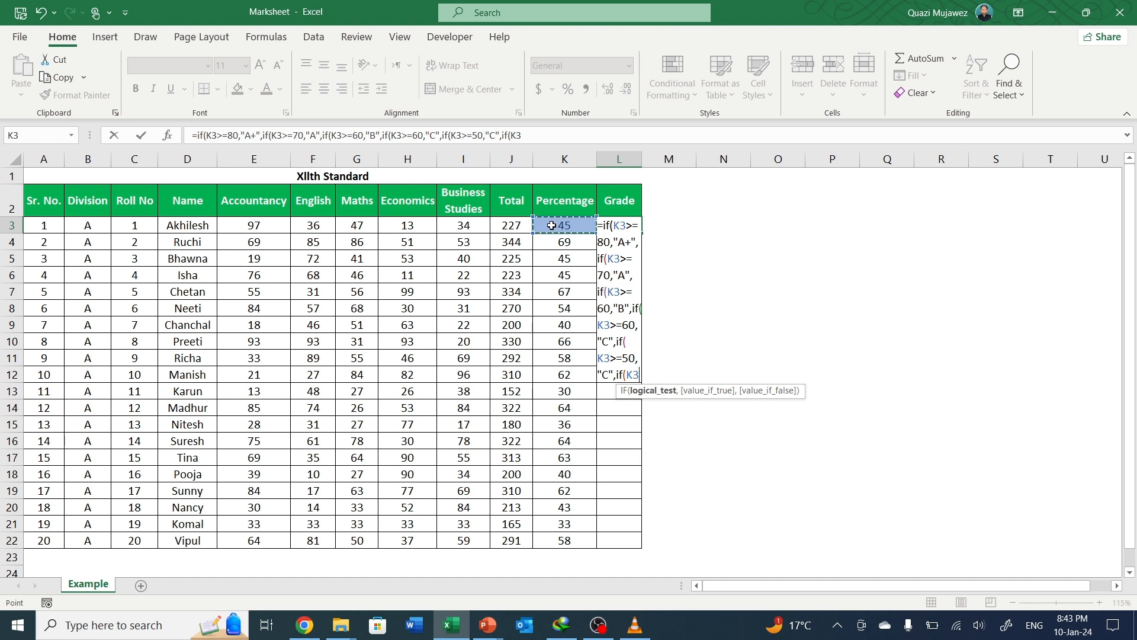
text(>=)
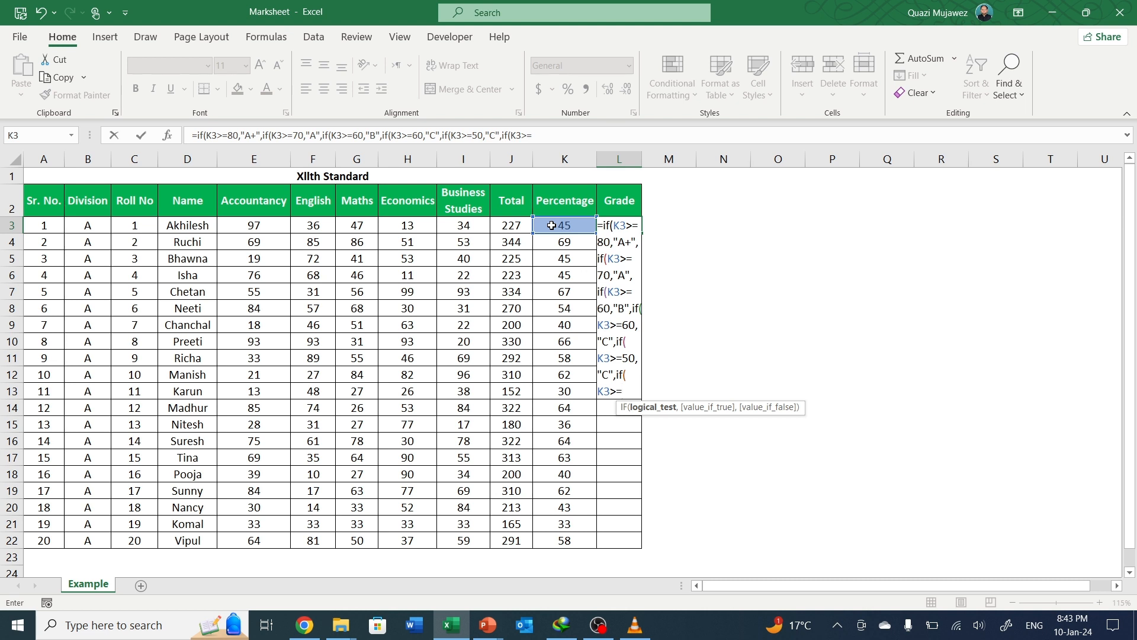
text(40,")
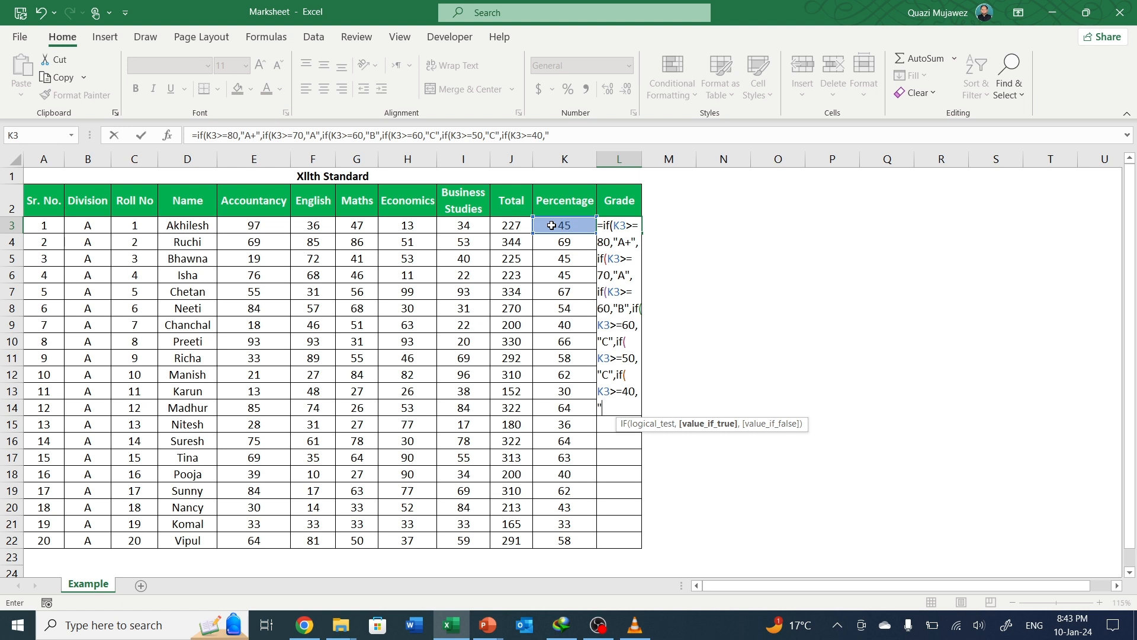
text(D",if)
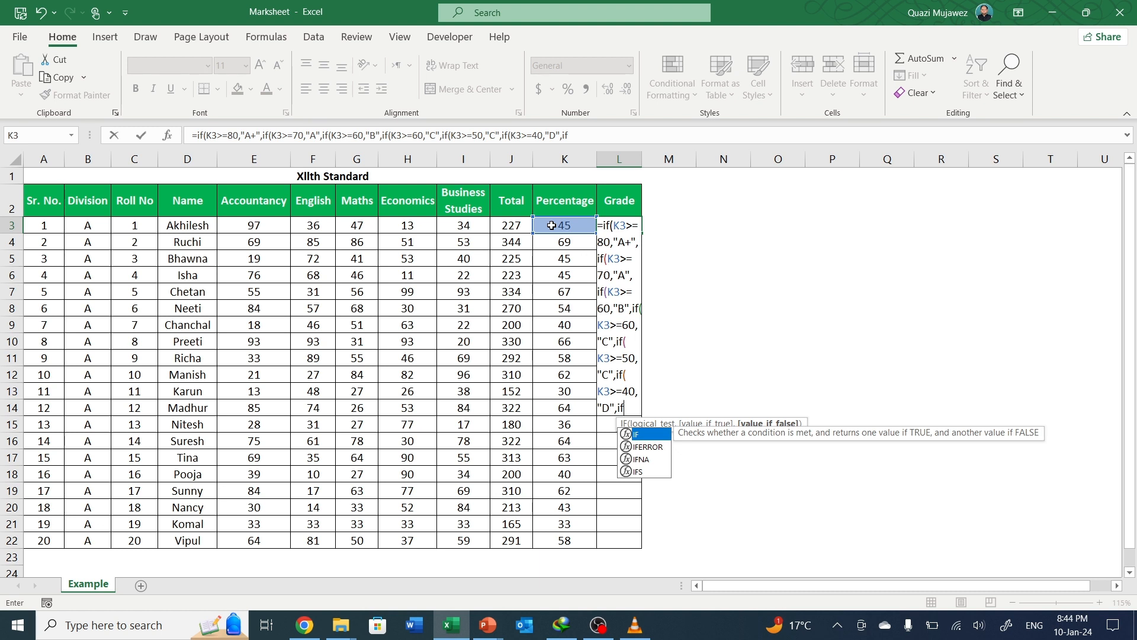
- Nest a last IF in the L3 formula that returns "Fail" when K3<=35, close all seven parentheses and commit the formula
text(()
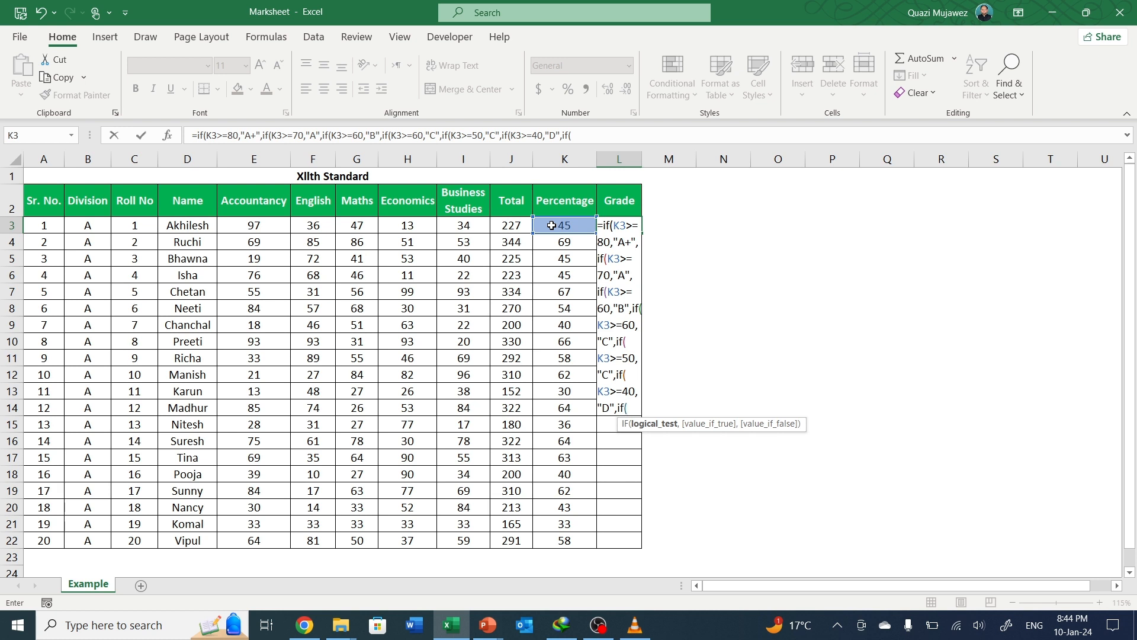
click(551, 225)
text(<)
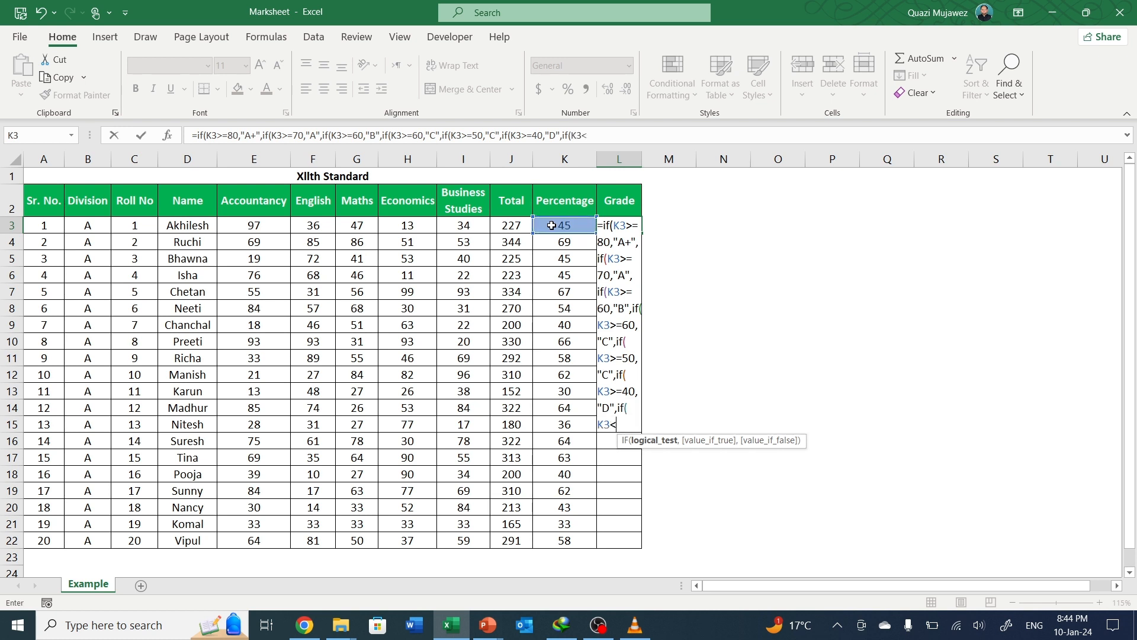
text(=35,")
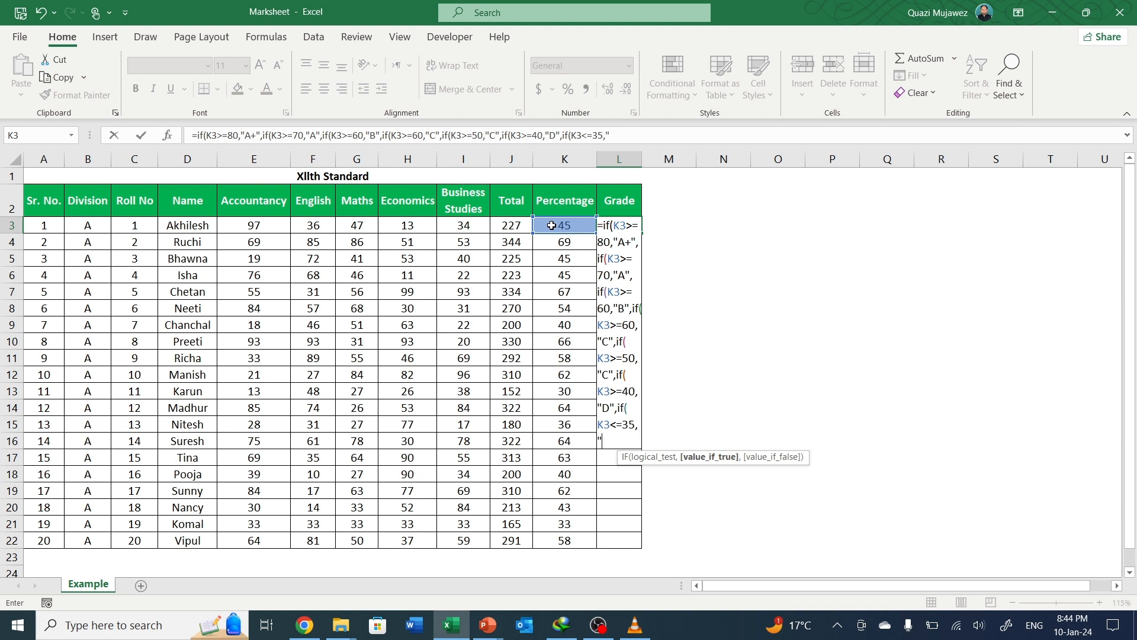
text(Fail")
text())
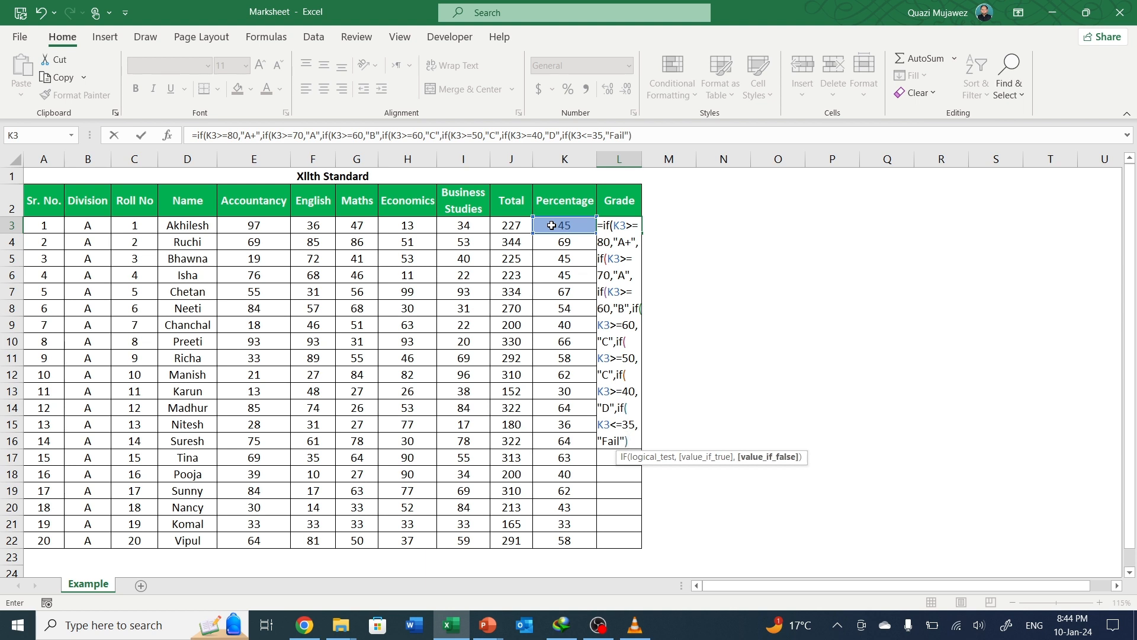
text()))))
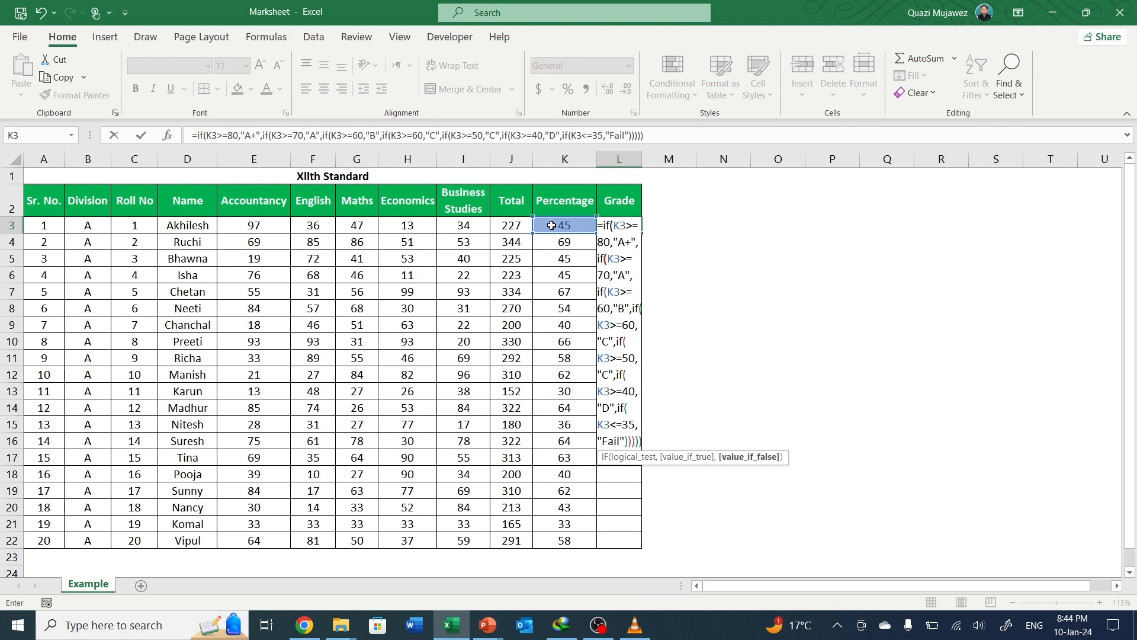
text())
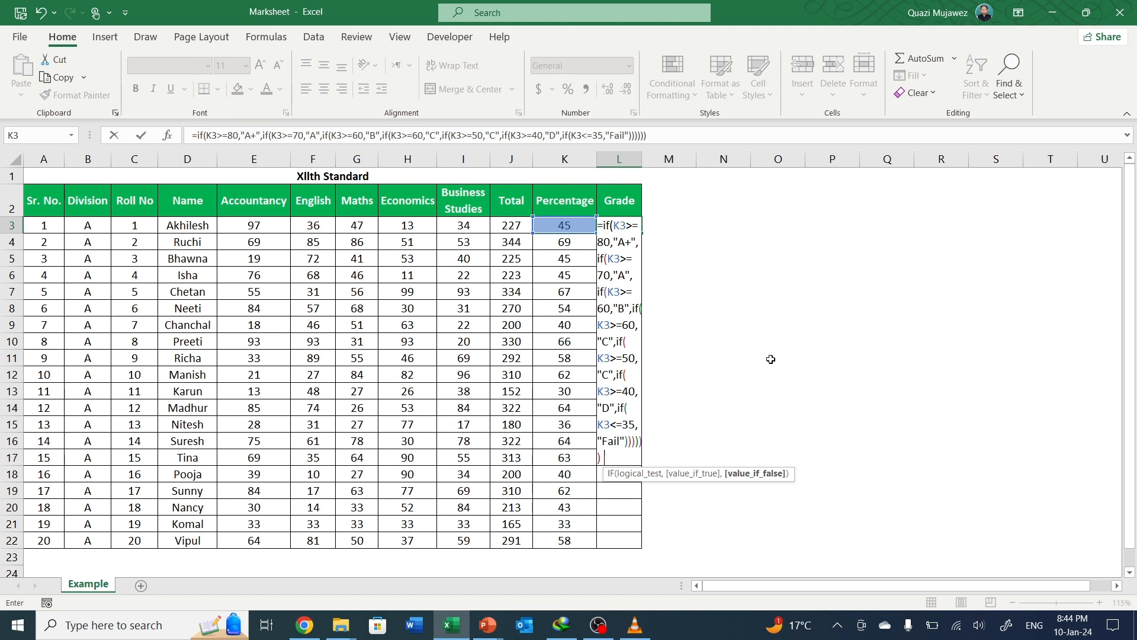
key(Return)
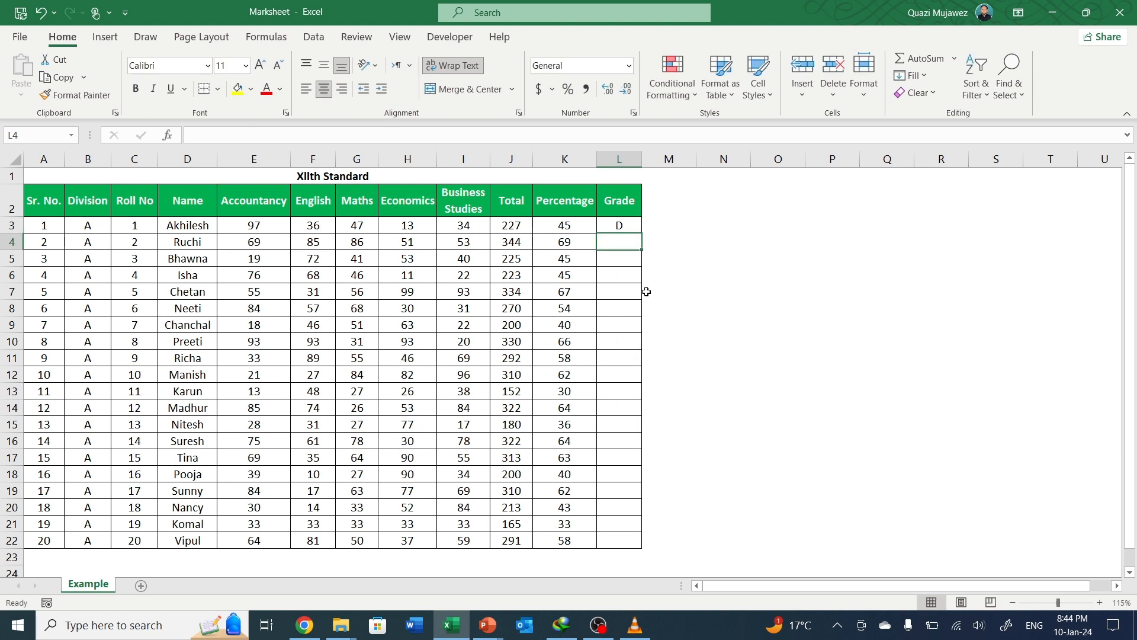
- Fill the grade formula from L3 down through L22 and inspect the copied formula in L15 against L3
click(618, 225)
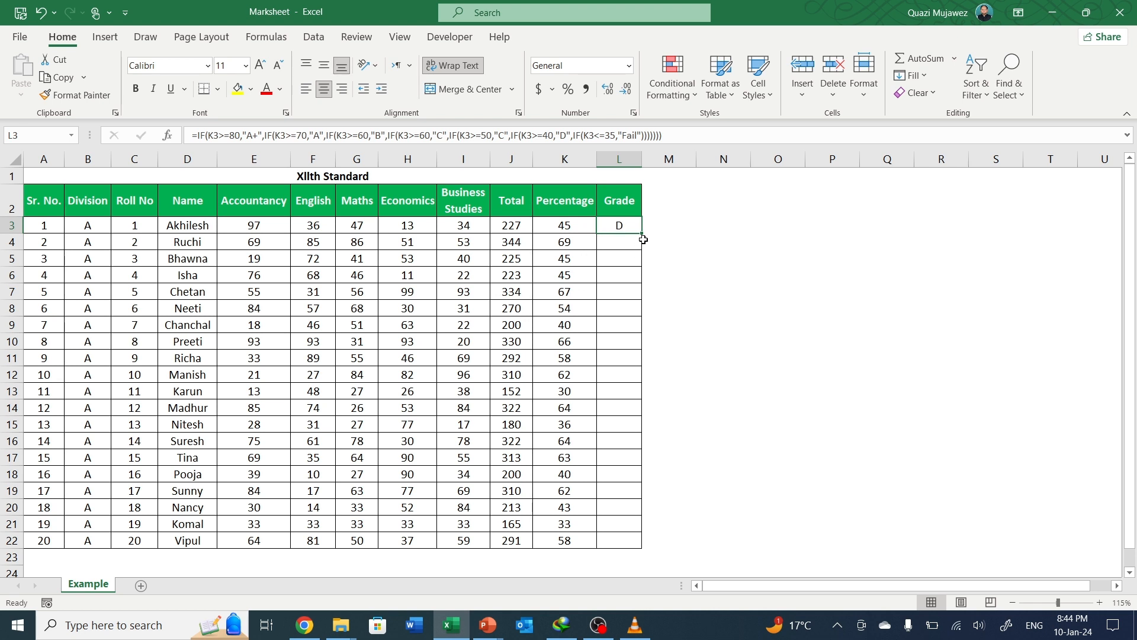
drag(644, 235, 644, 545)
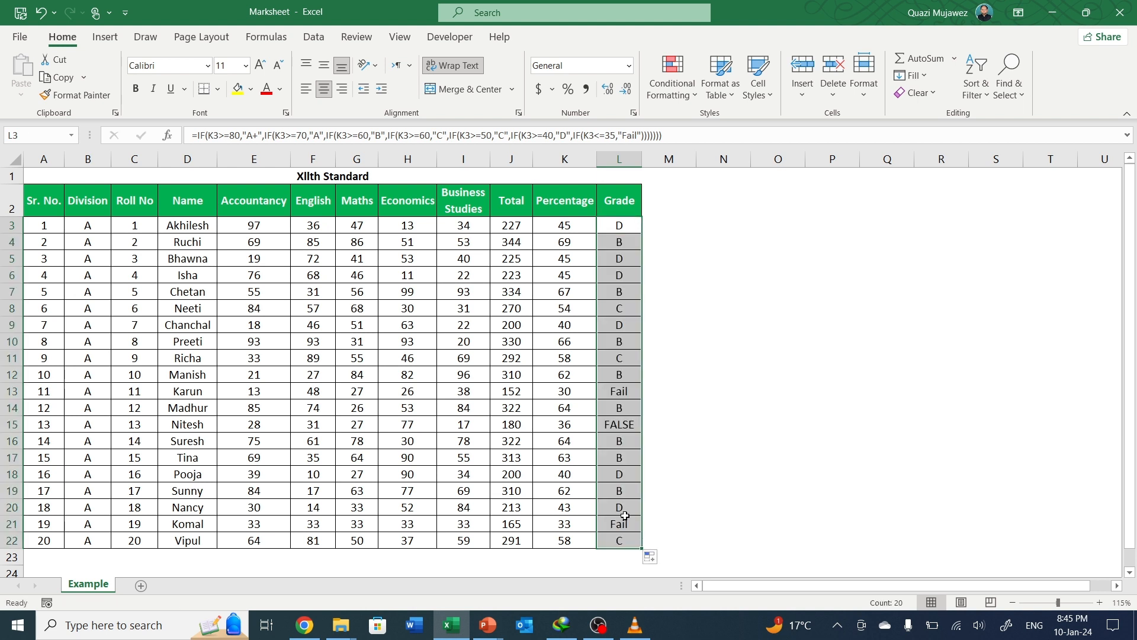
click(610, 425)
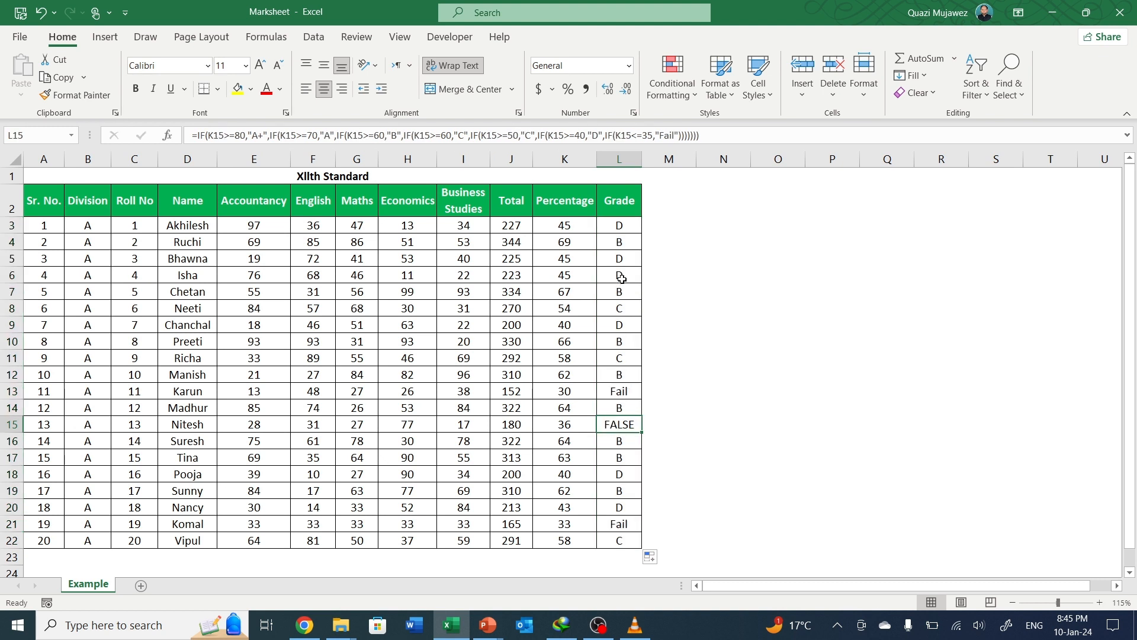
click(616, 228)
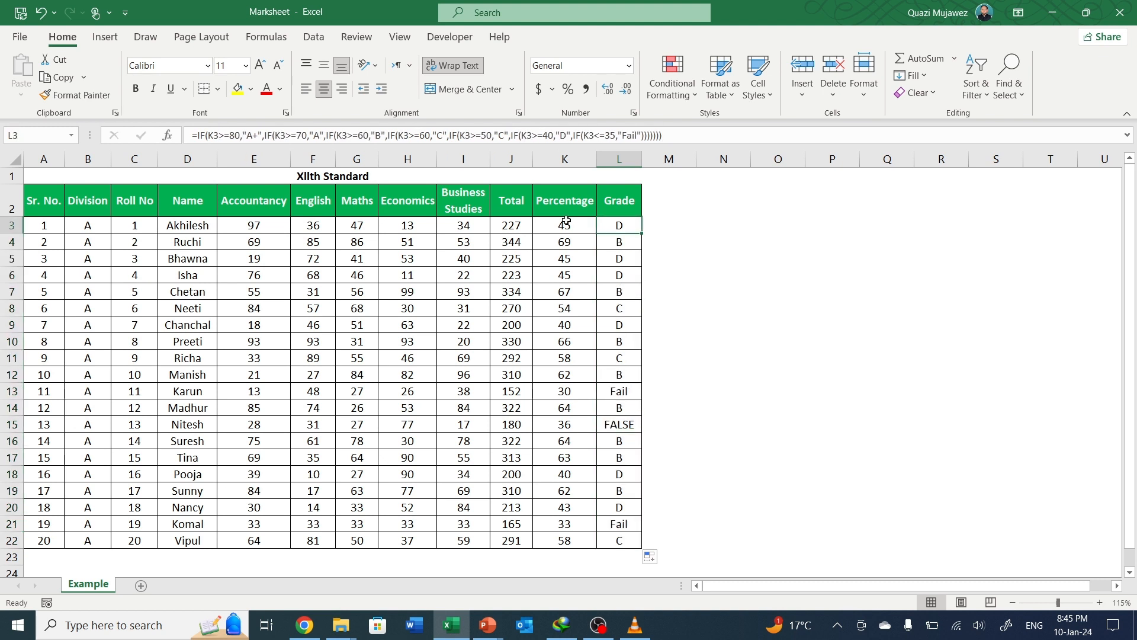
- Set the Accountancy mark in E3 to 30 and check the total, percentage and grade cells in row 3
click(245, 225)
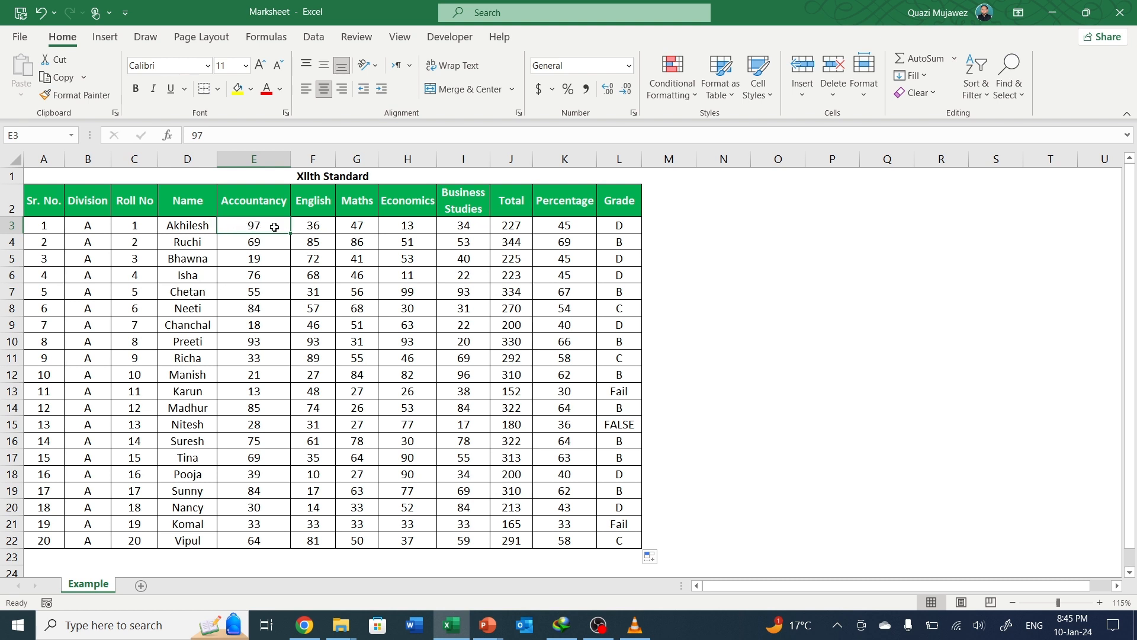
text(30)
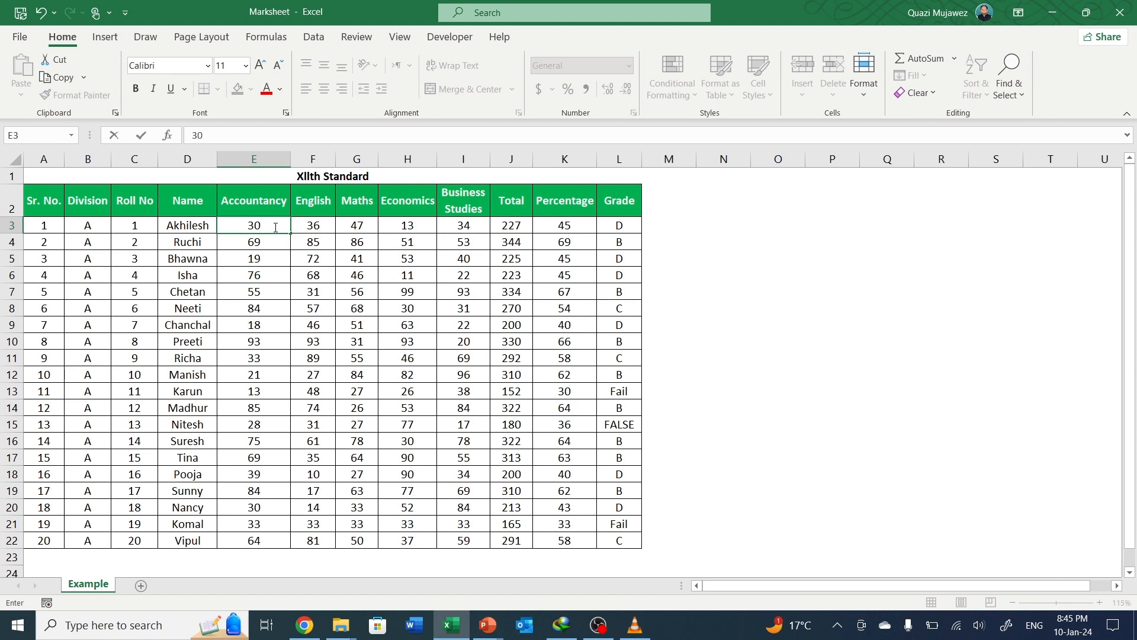
key(Return)
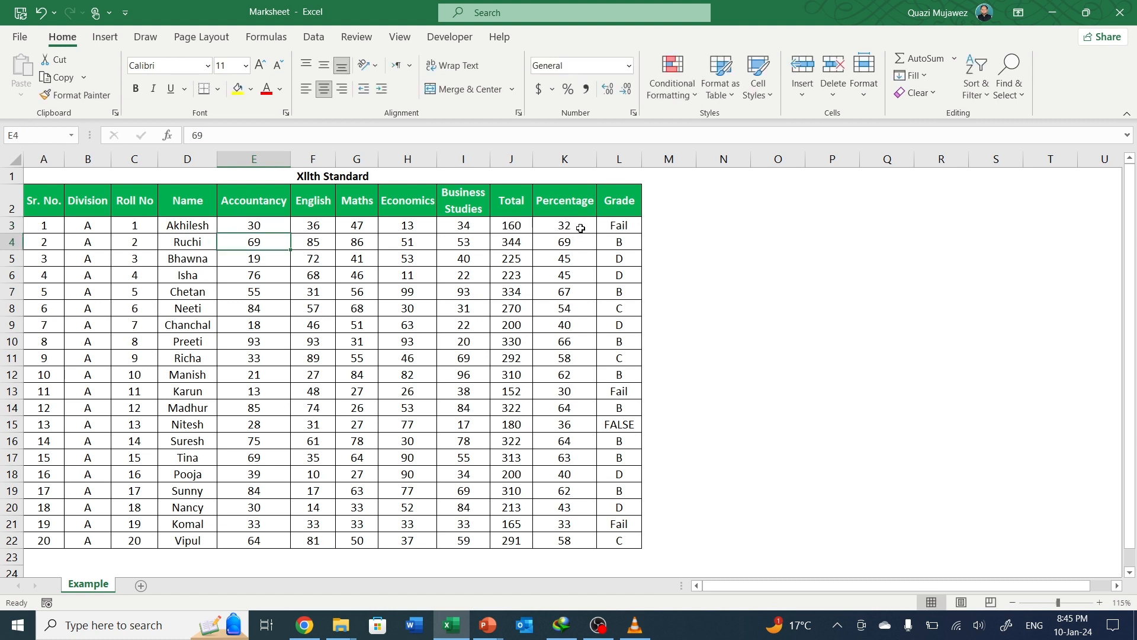
click(501, 226)
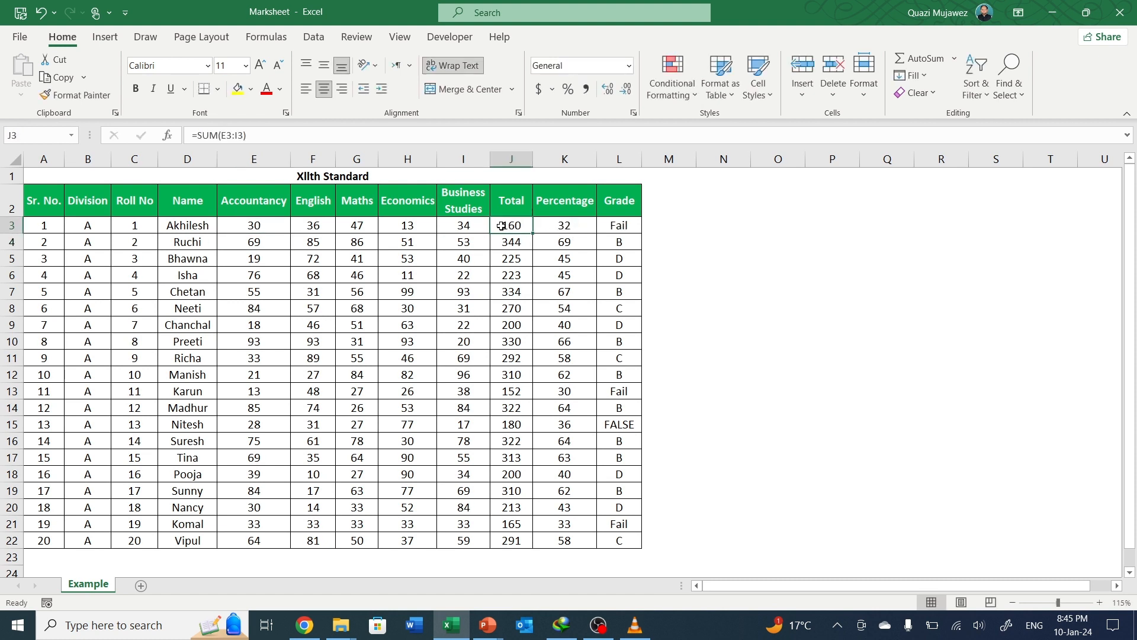
click(545, 227)
click(636, 226)
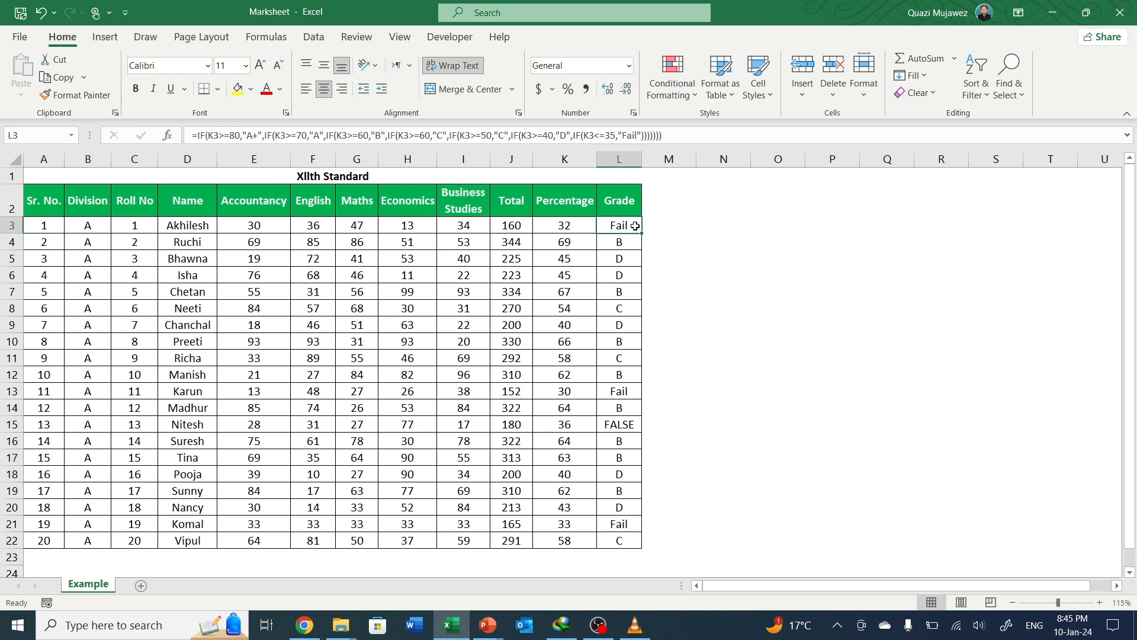
- Set the Accountancy mark in E21 to 70
click(266, 242)
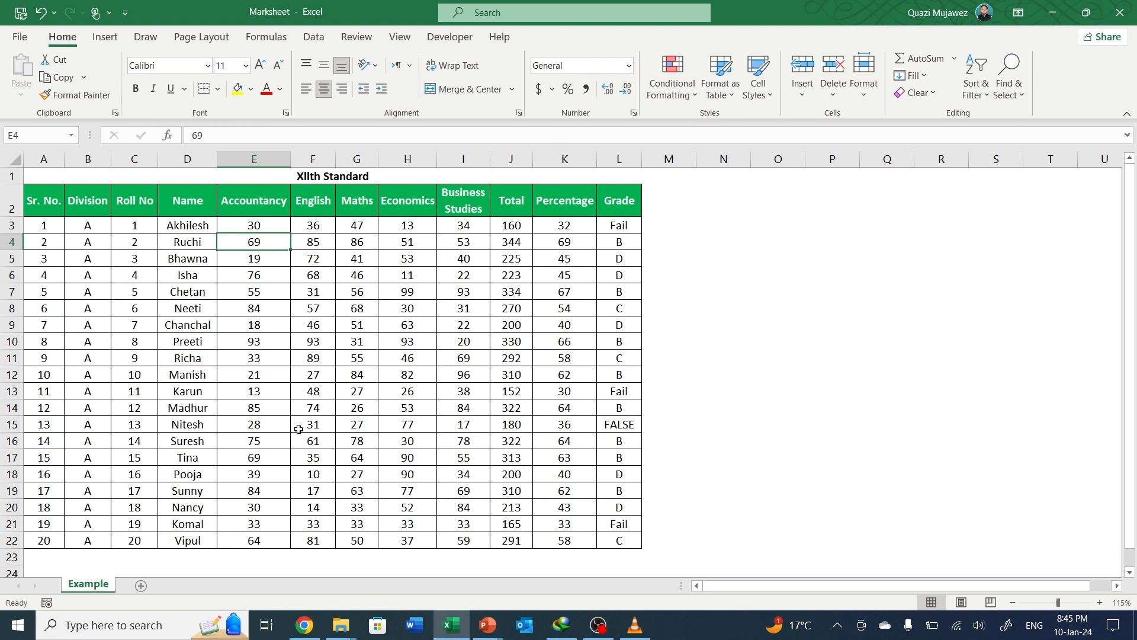
click(263, 525)
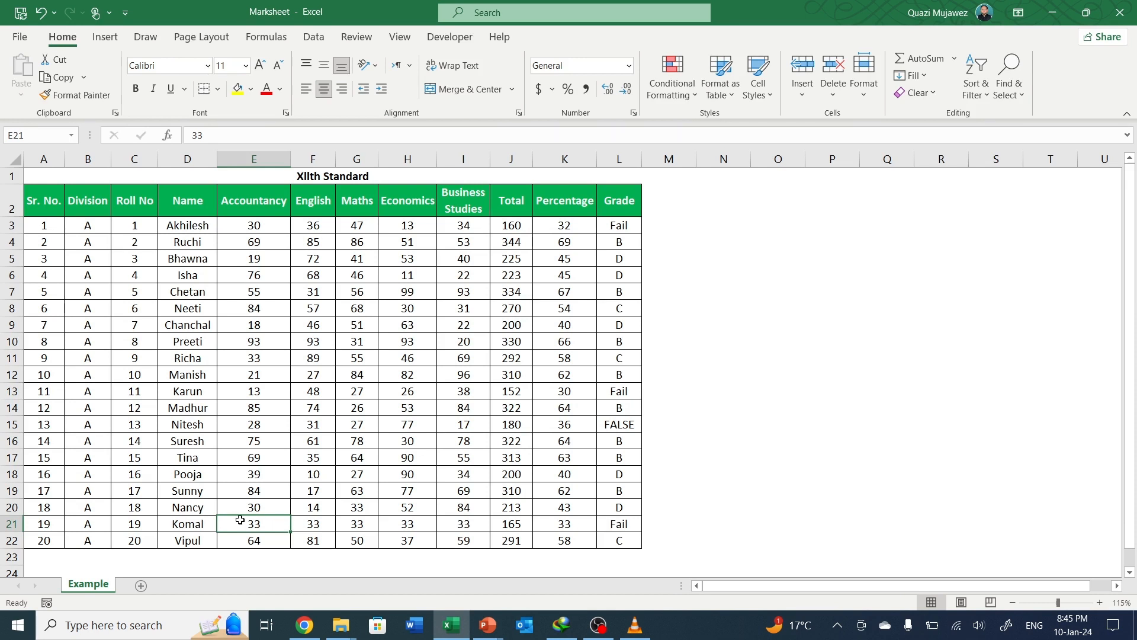
text(70)
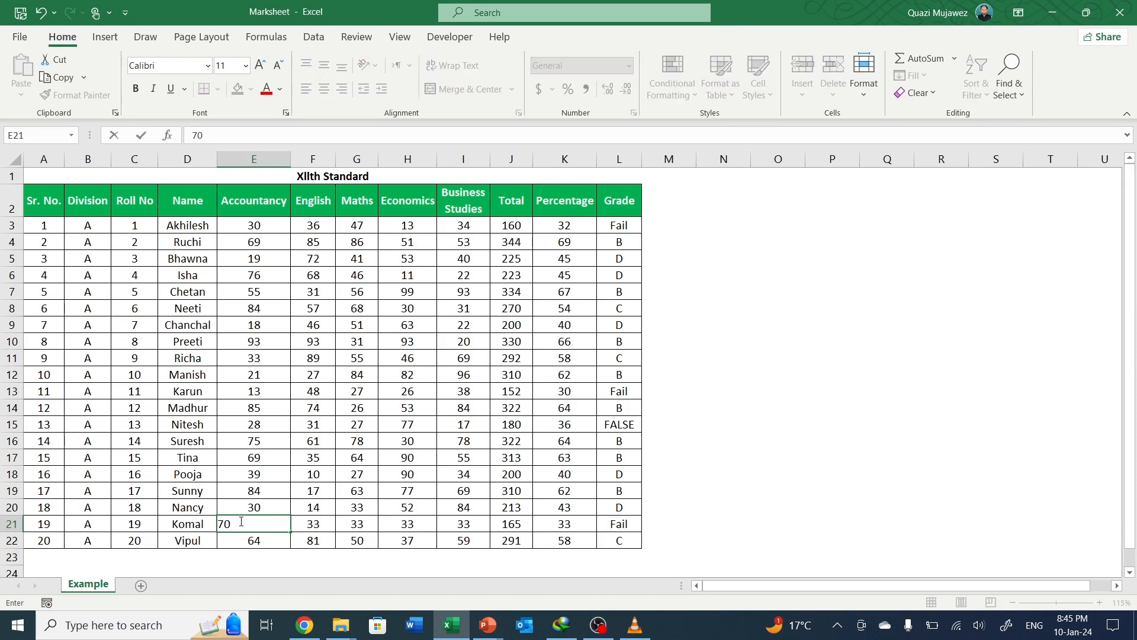
key(Return)
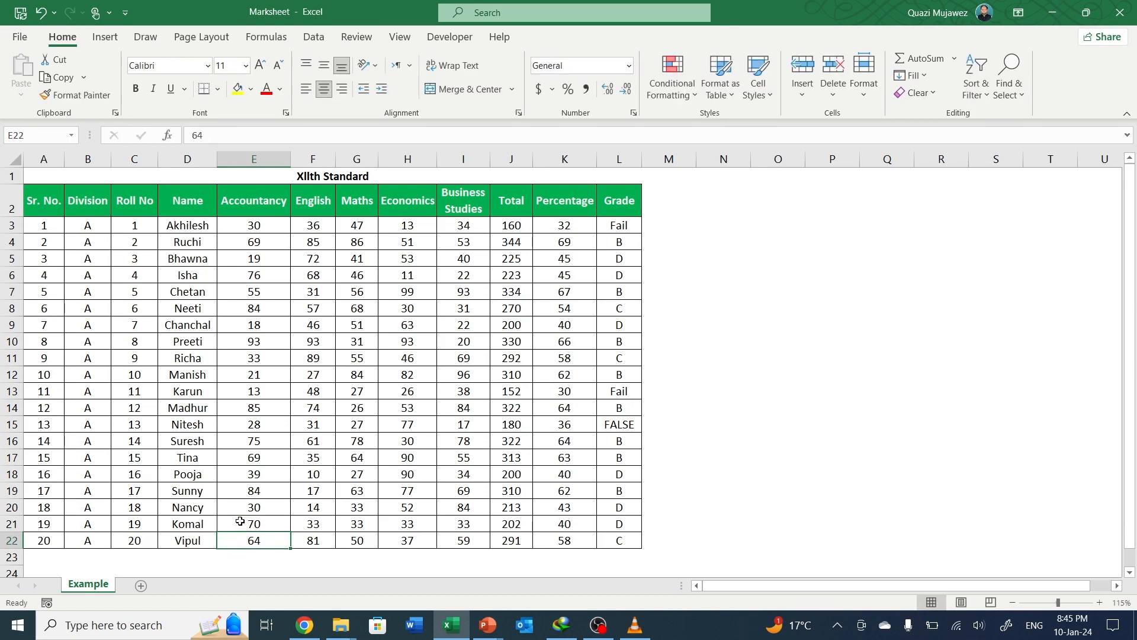
- Set the Maths mark in G21 to 90 and check the total, percentage and grade cells in row 21
click(360, 525)
text(90)
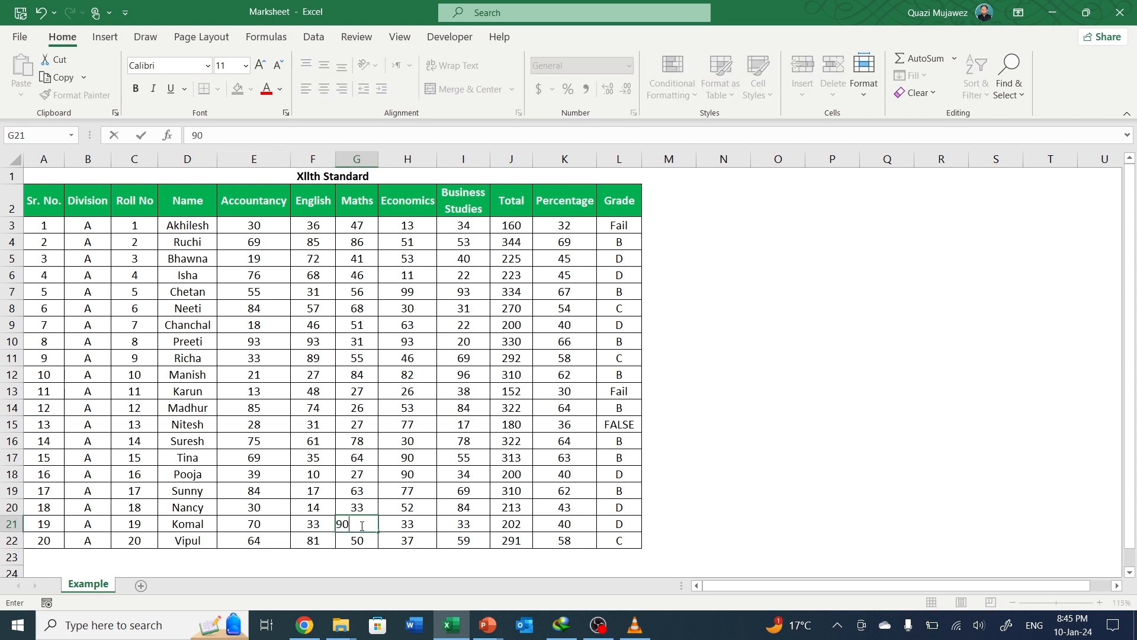
click(512, 525)
key(Right)
key(Right)
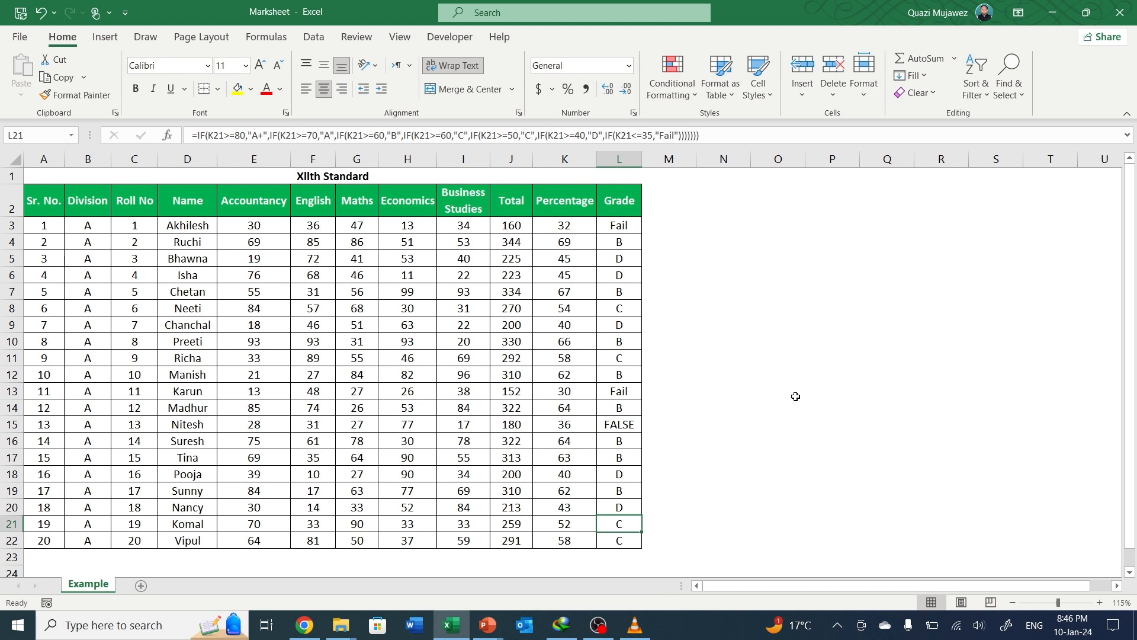
- Review the Total, Percentage and Grade column headings and inspect their formulas in J3, K3 and L3
click(515, 200)
click(558, 199)
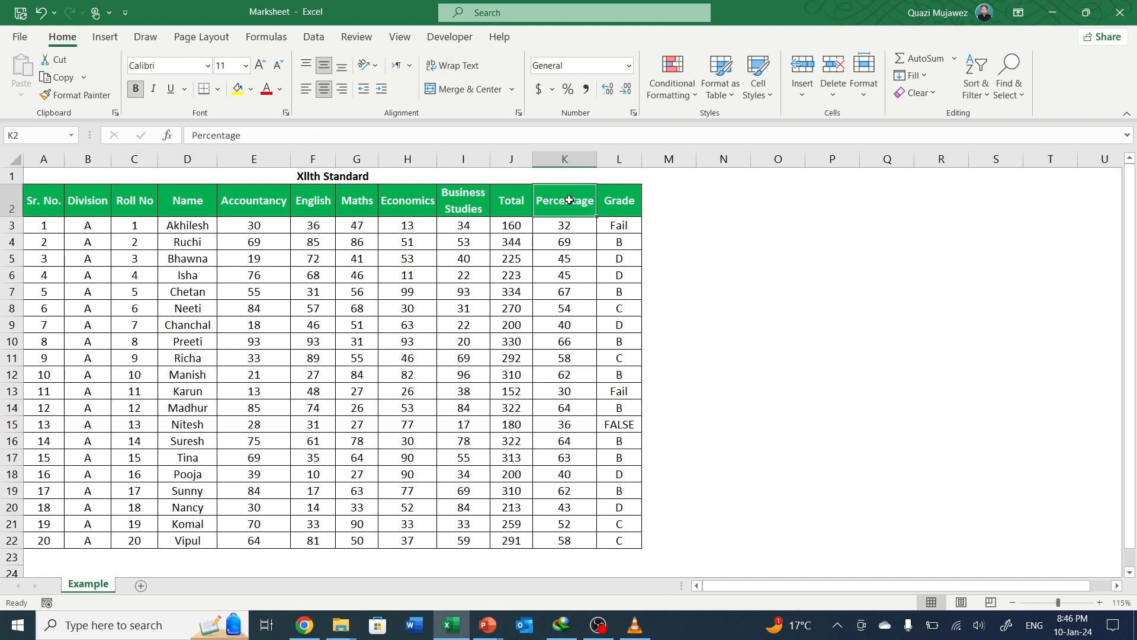
click(615, 201)
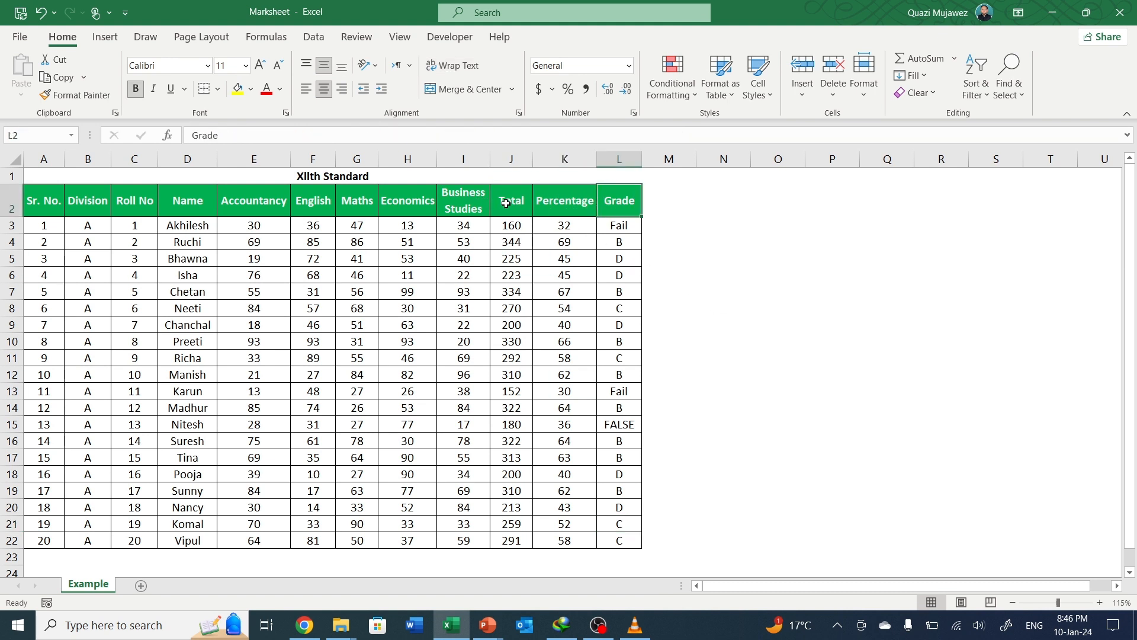
click(507, 204)
click(501, 226)
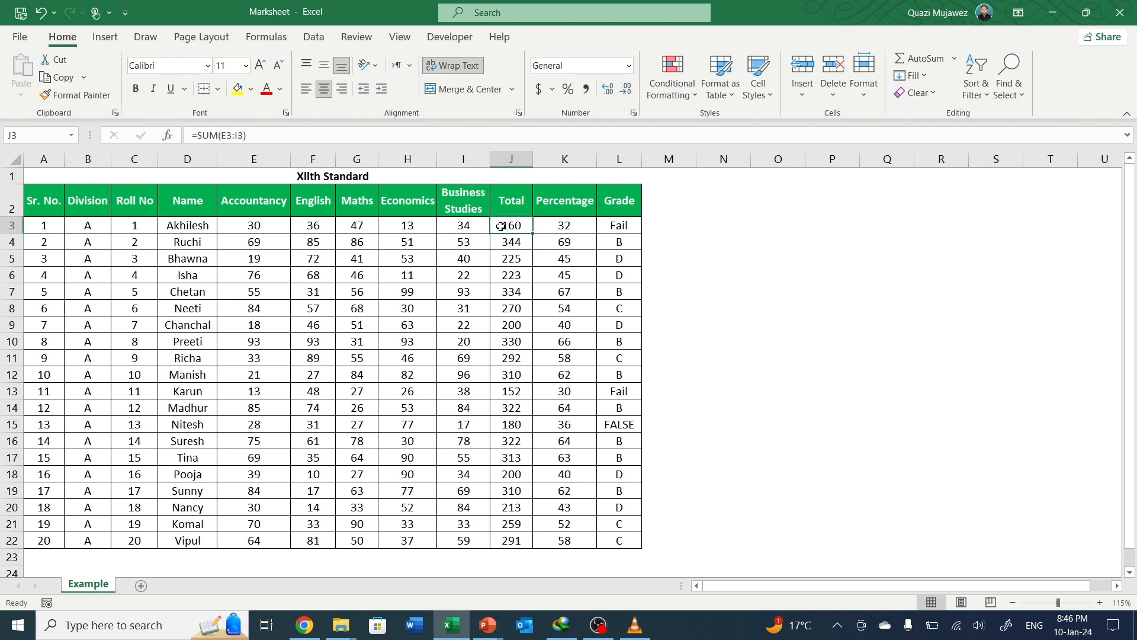
click(550, 226)
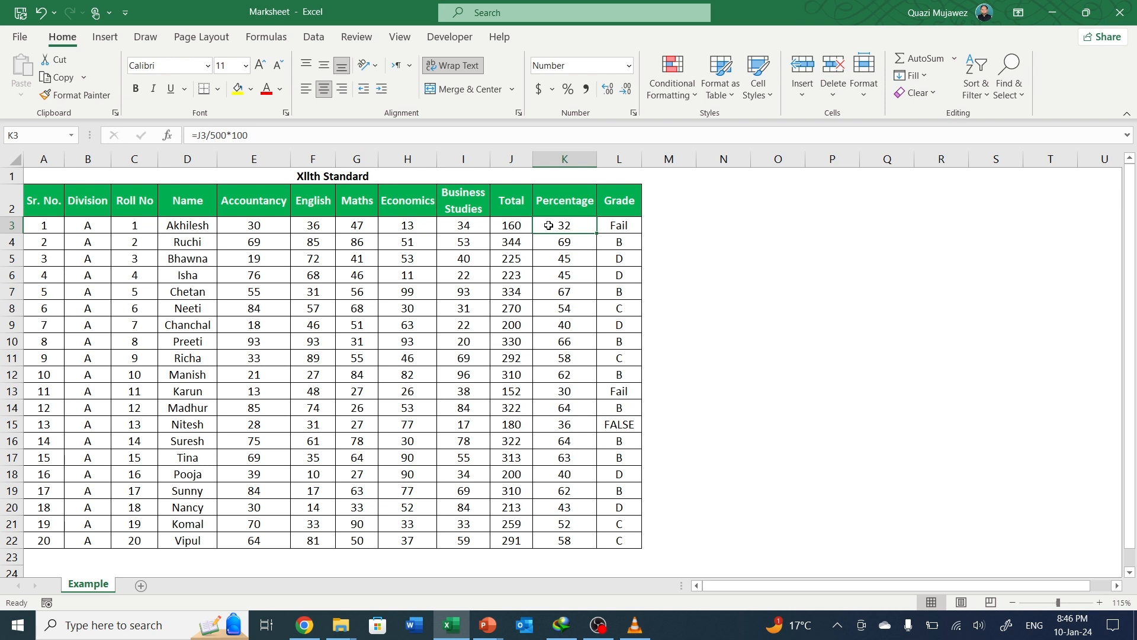
click(619, 226)
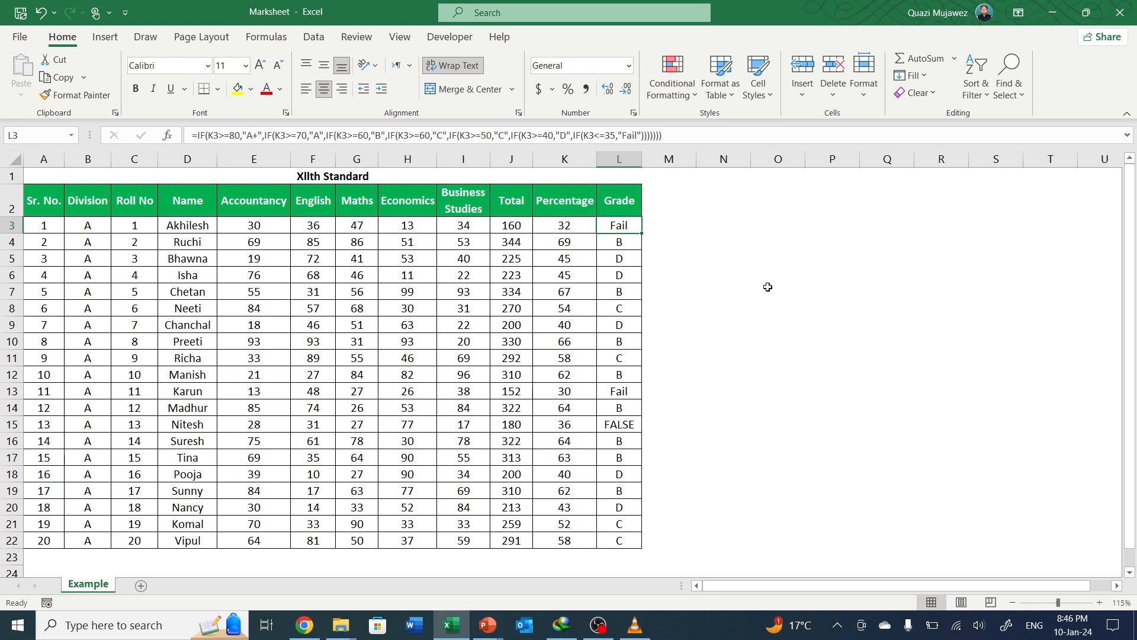